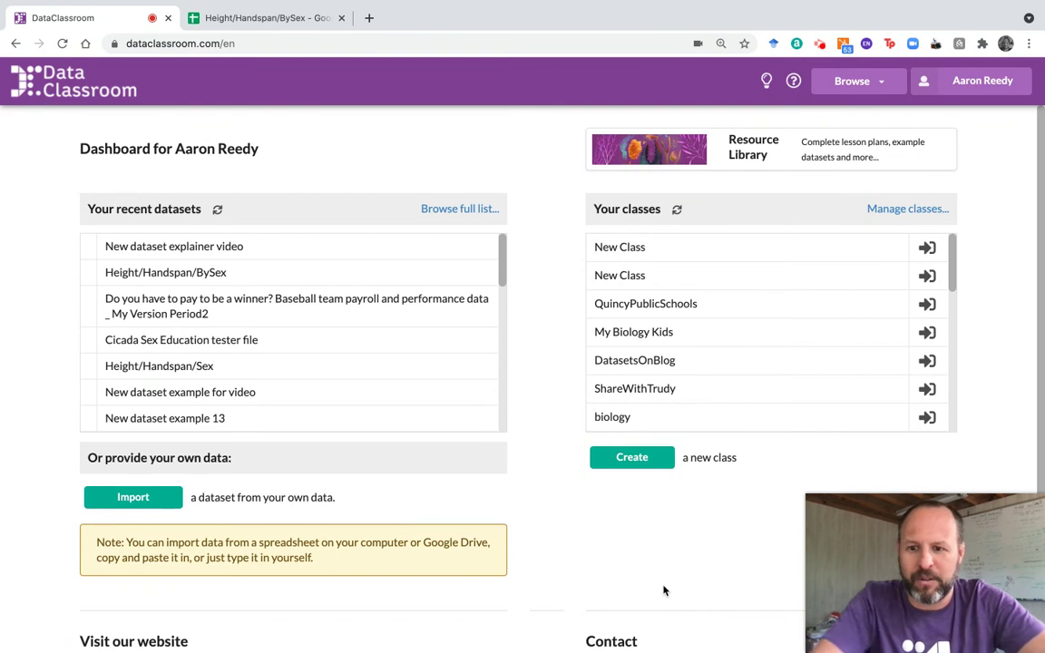
Step: Start a new dataset with Import to reach the Google Drive, upload, paste and empty-table options
click(154, 505)
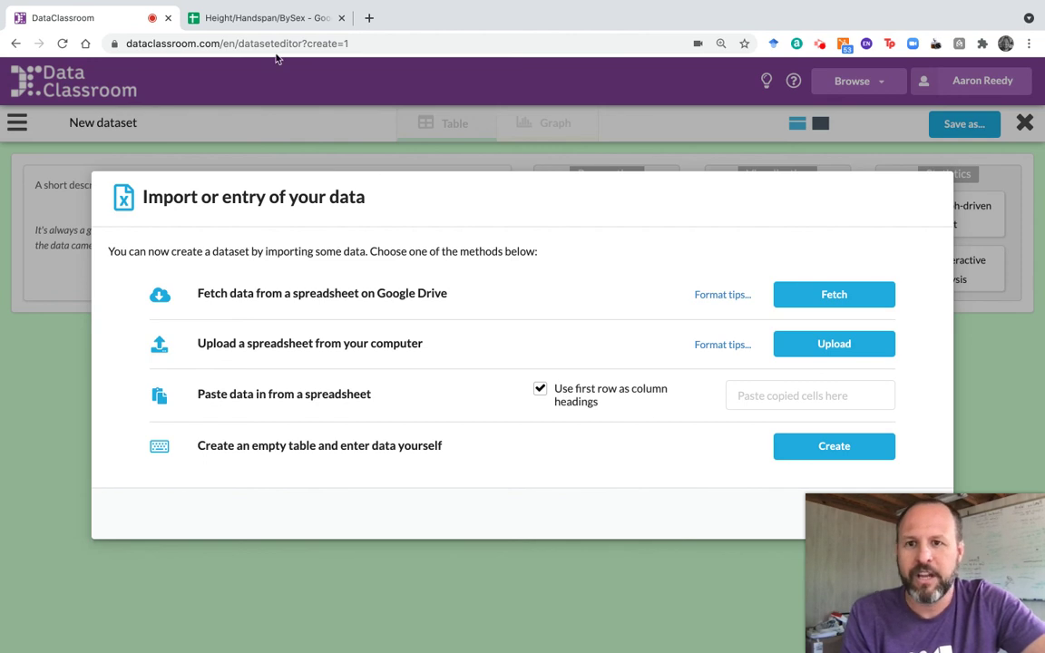
Step: Select cells A1:C12 of the Height/Handspan/BySex sheet, then return to DataClassroom's import dialog
click(269, 21)
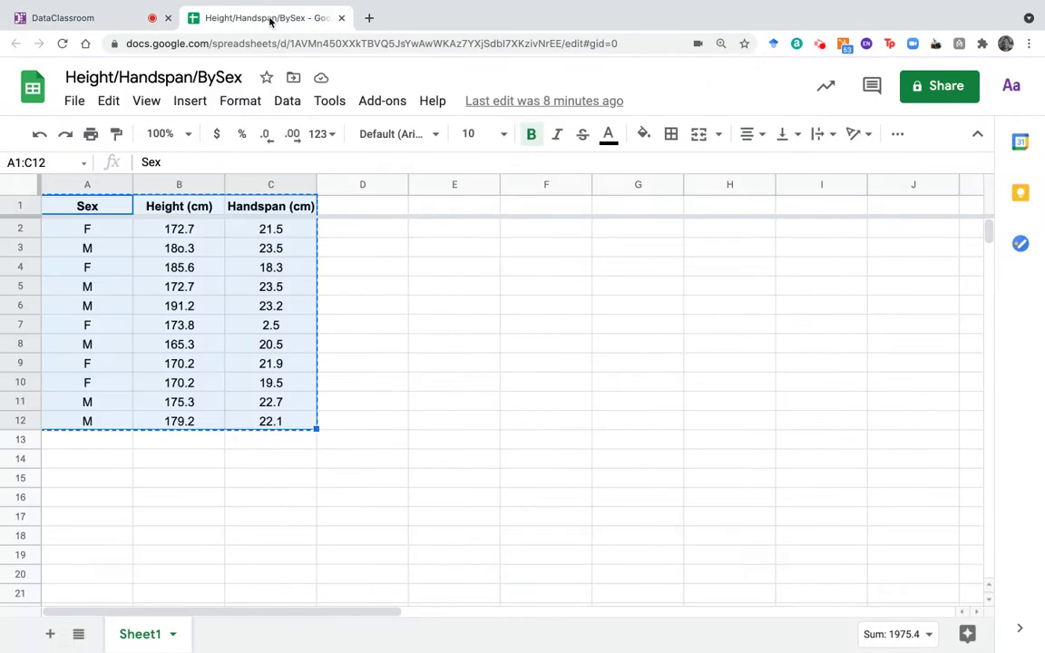
click(339, 268)
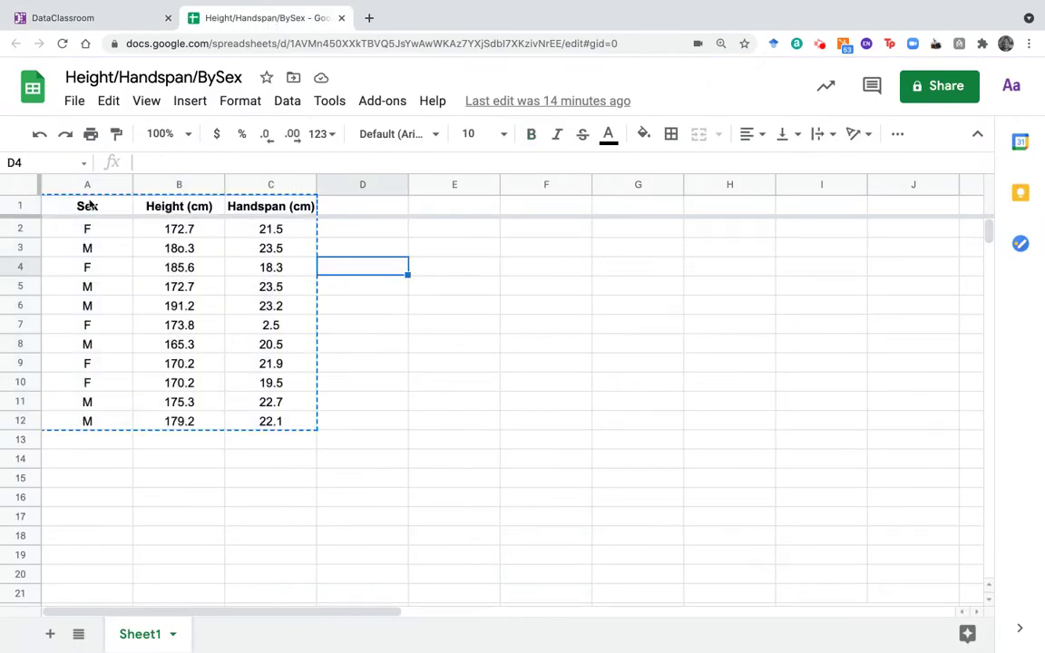
drag(65, 208, 263, 419)
key(ctrl+c)
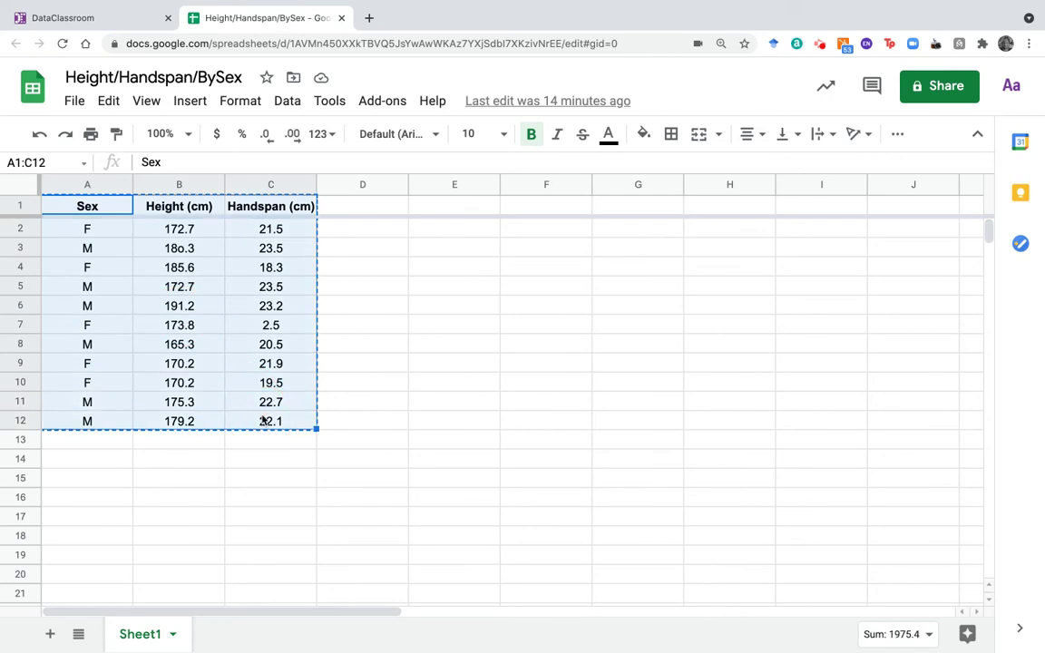
click(116, 17)
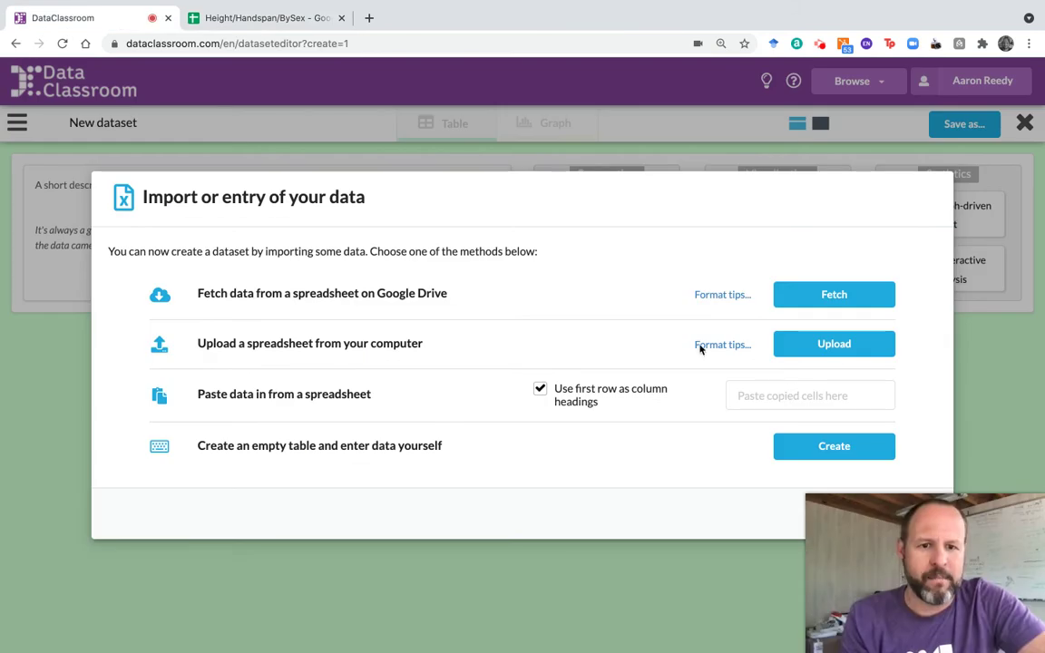
Step: Paste the copied Sex, Height (cm) and Handspan (cm) cells into a table and view the preparation checklist
click(786, 394)
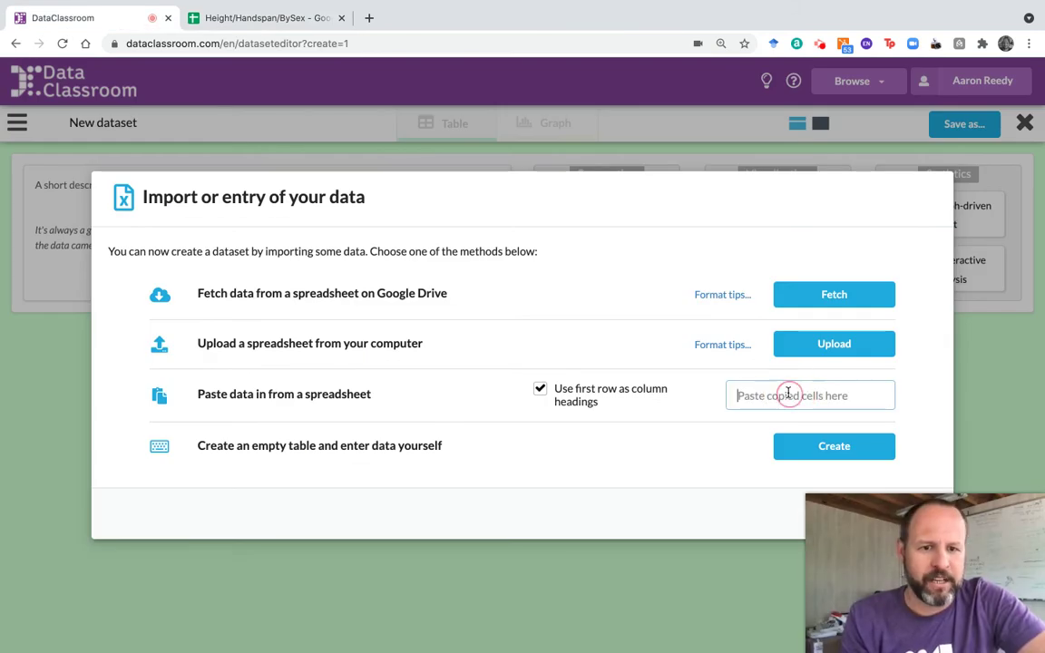
key(ctrl+v)
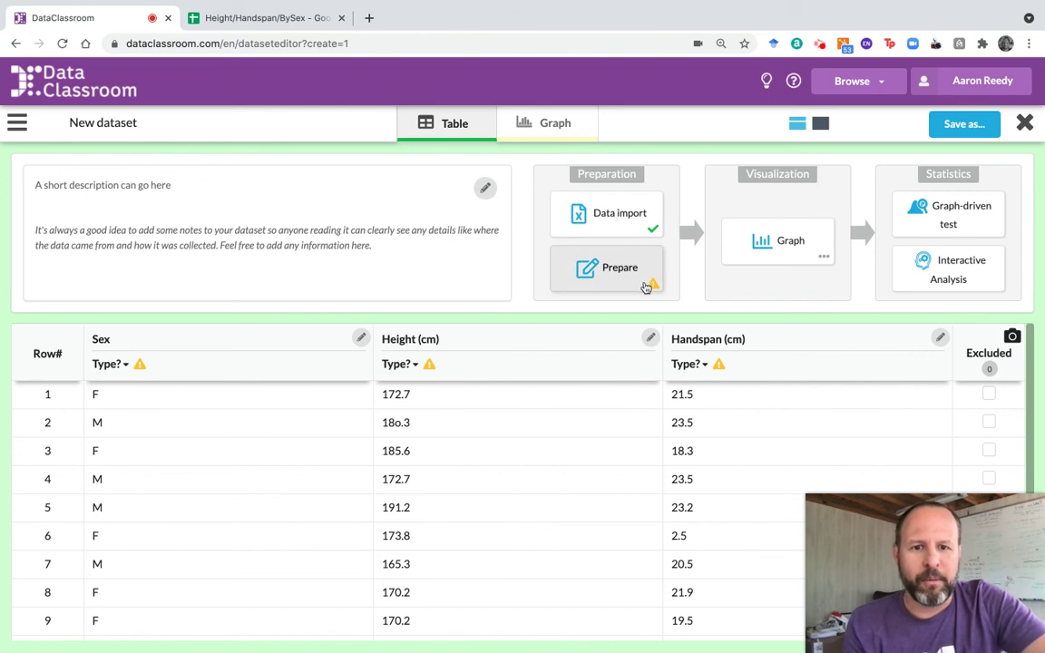
mouse_move(653, 288)
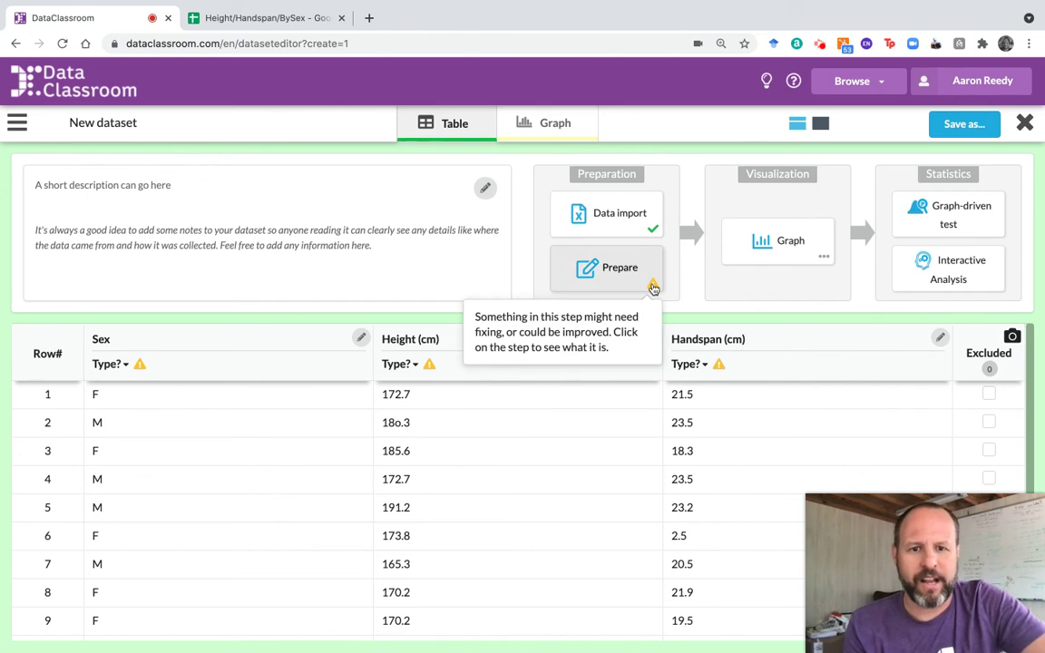
click(653, 287)
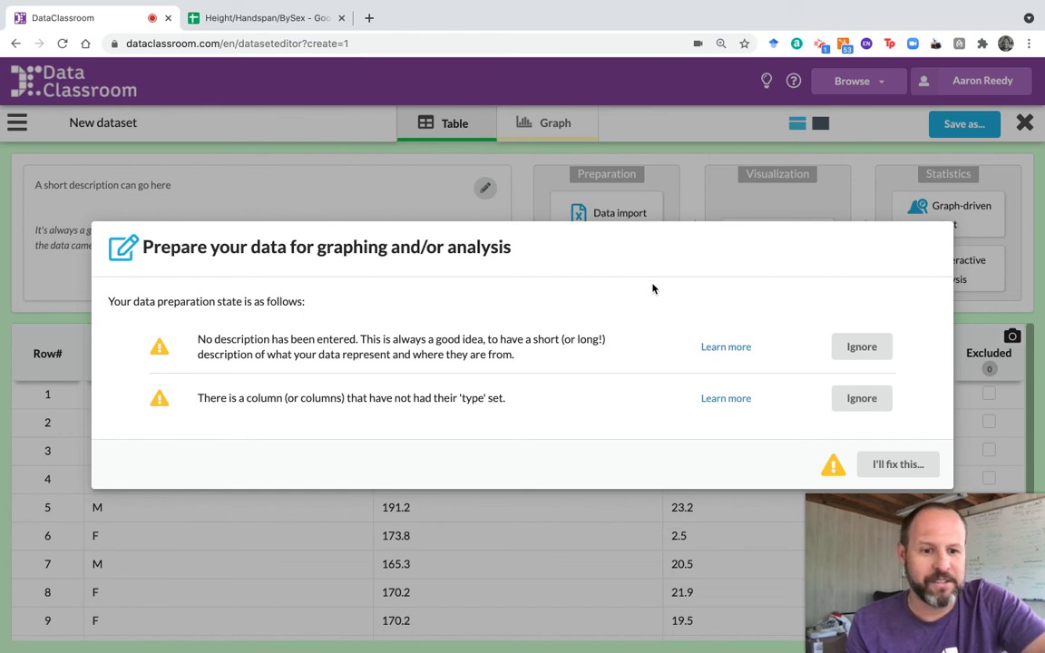
click(730, 400)
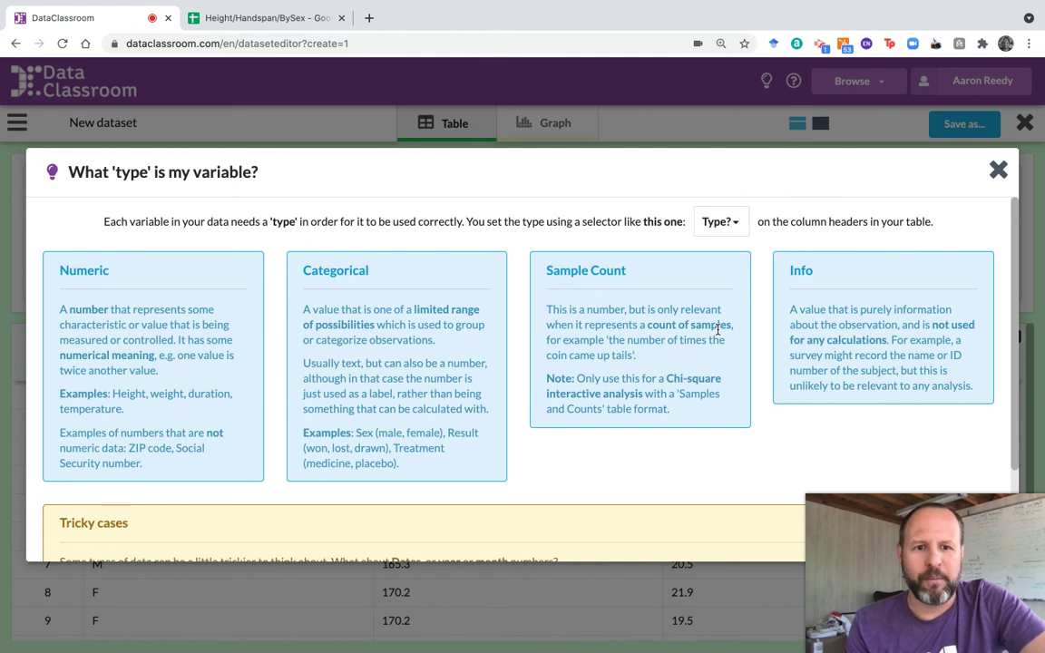
click(997, 172)
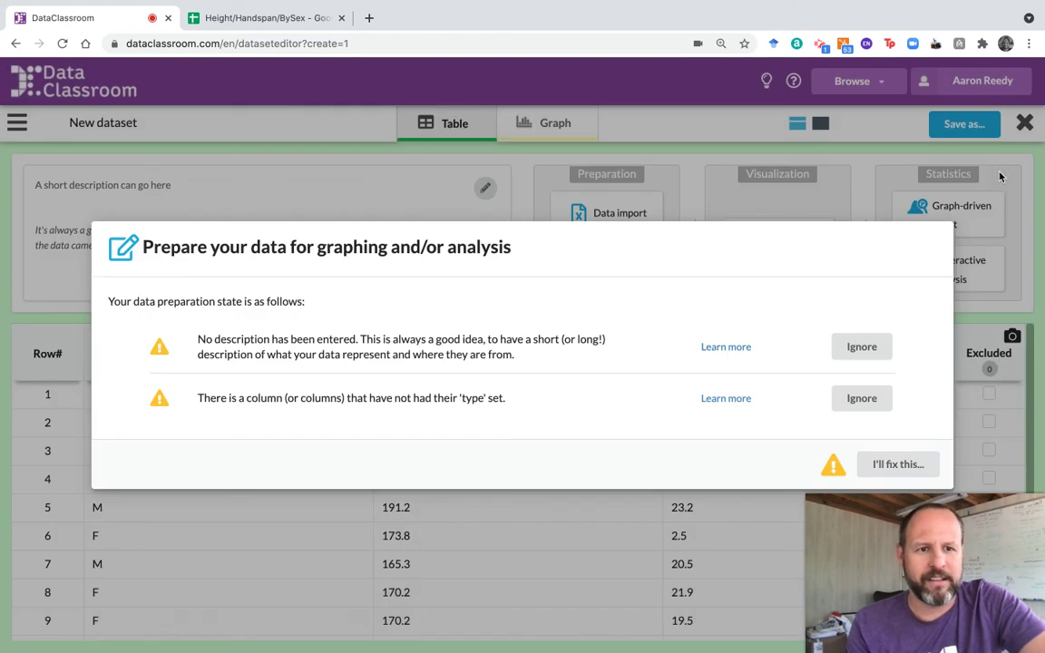
click(905, 471)
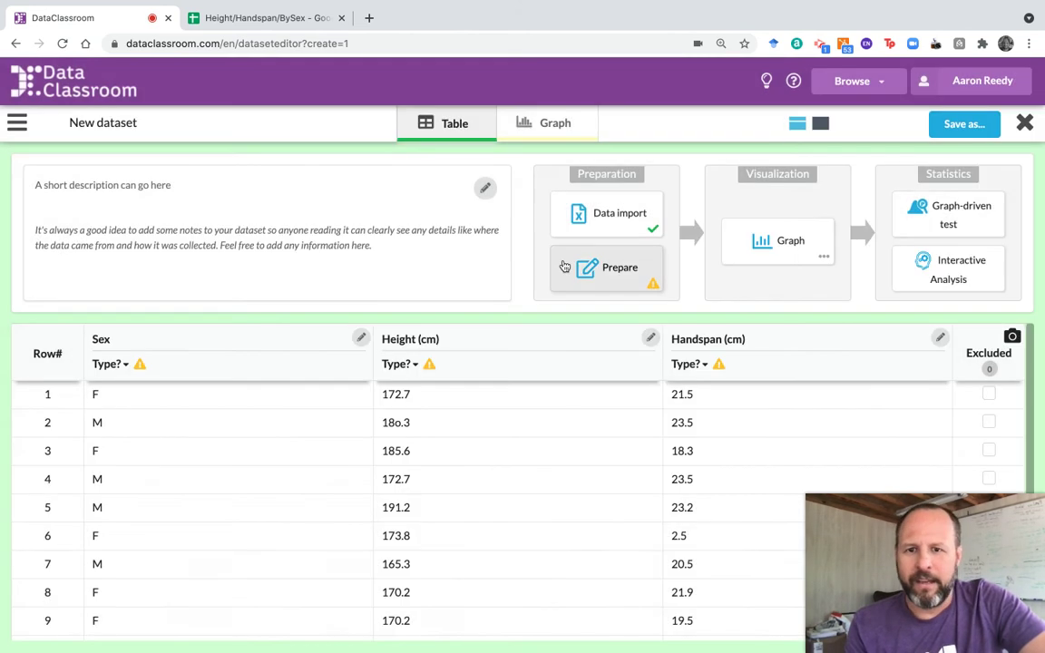
Step: Set the dataset description to 'Description' with '...' as the long description
click(482, 187)
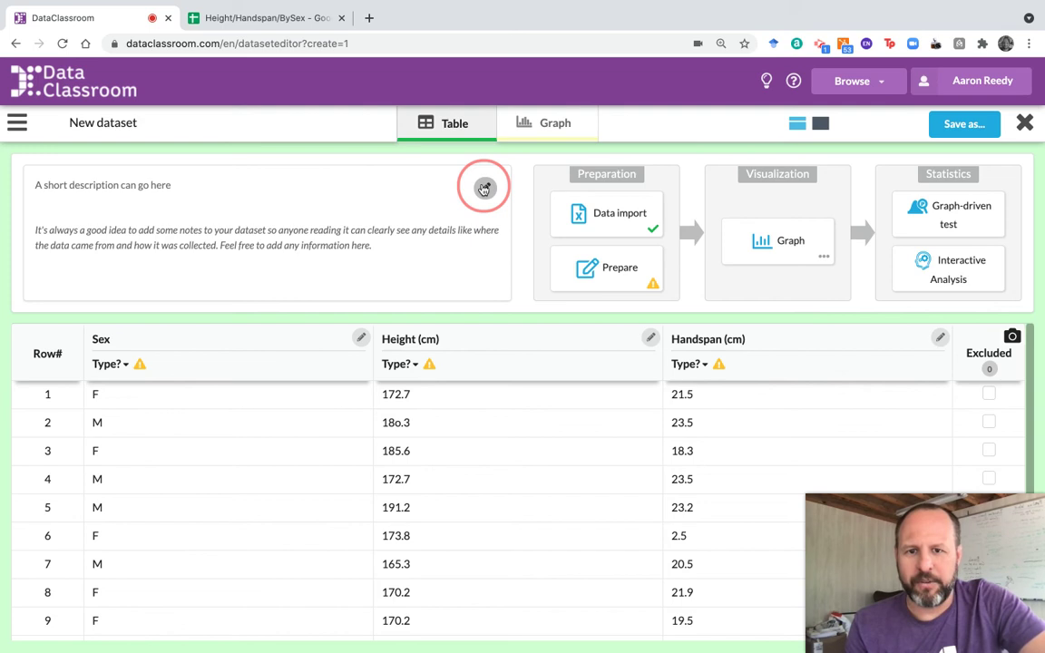
text(D)
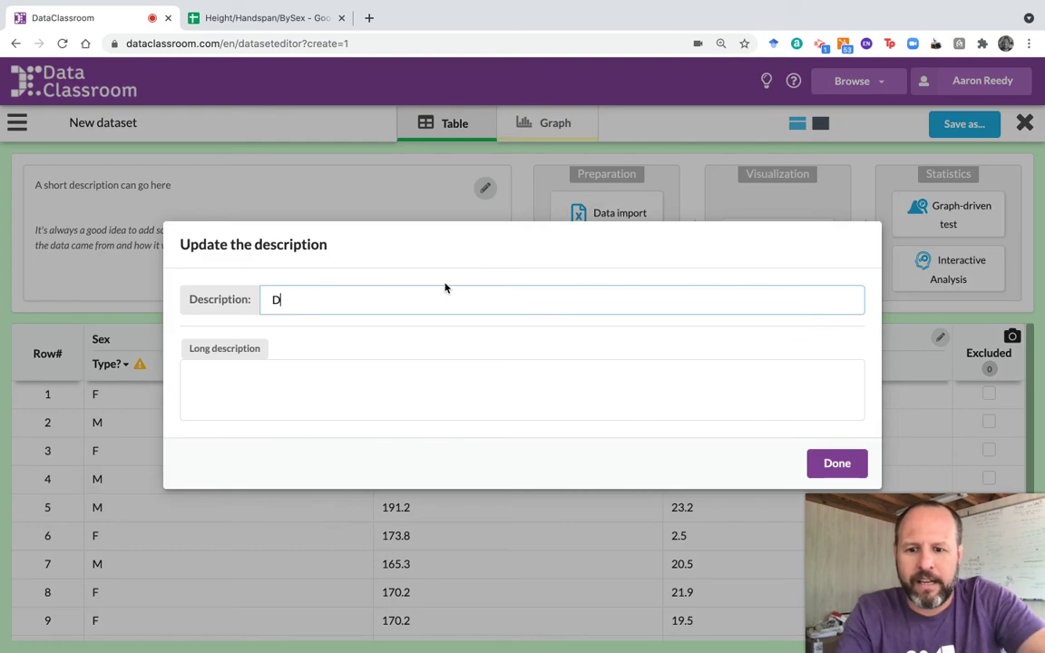
text(escription)
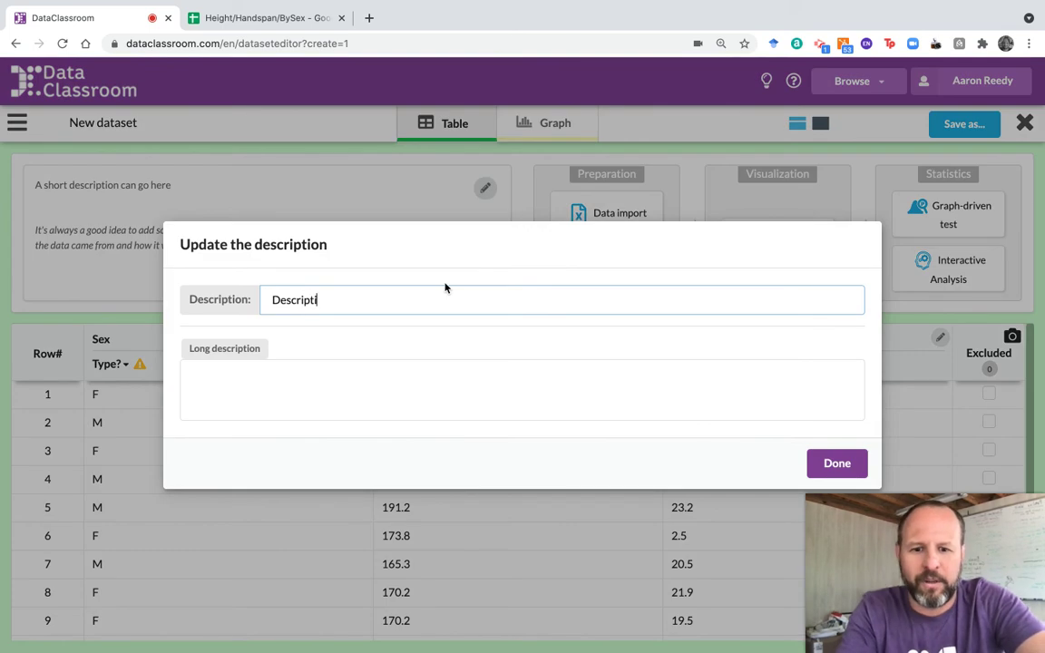
click(520, 382)
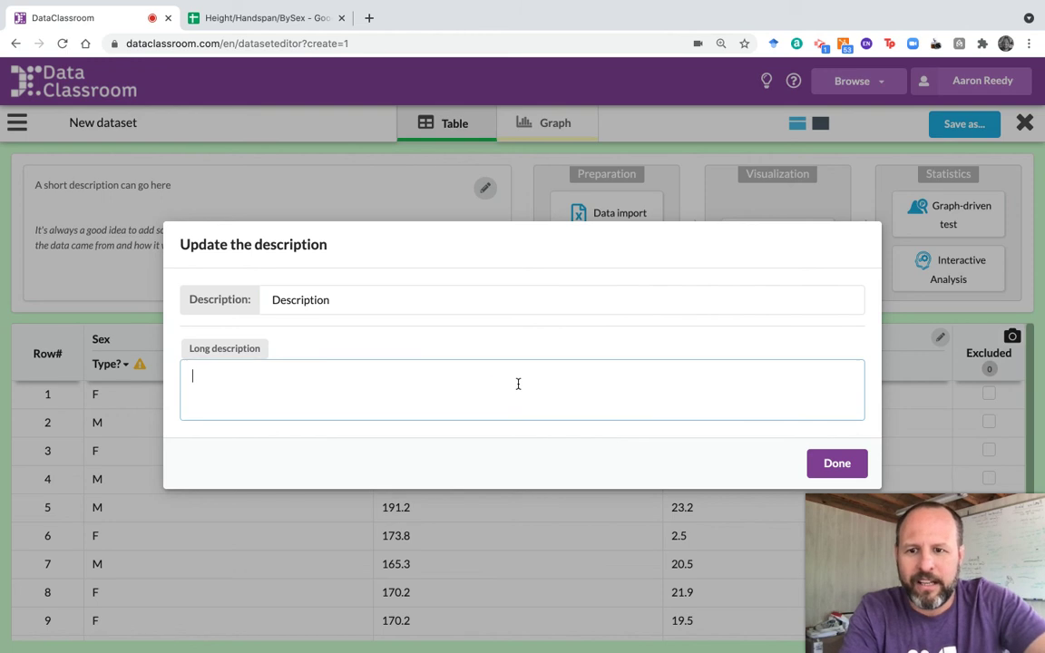
text(....)
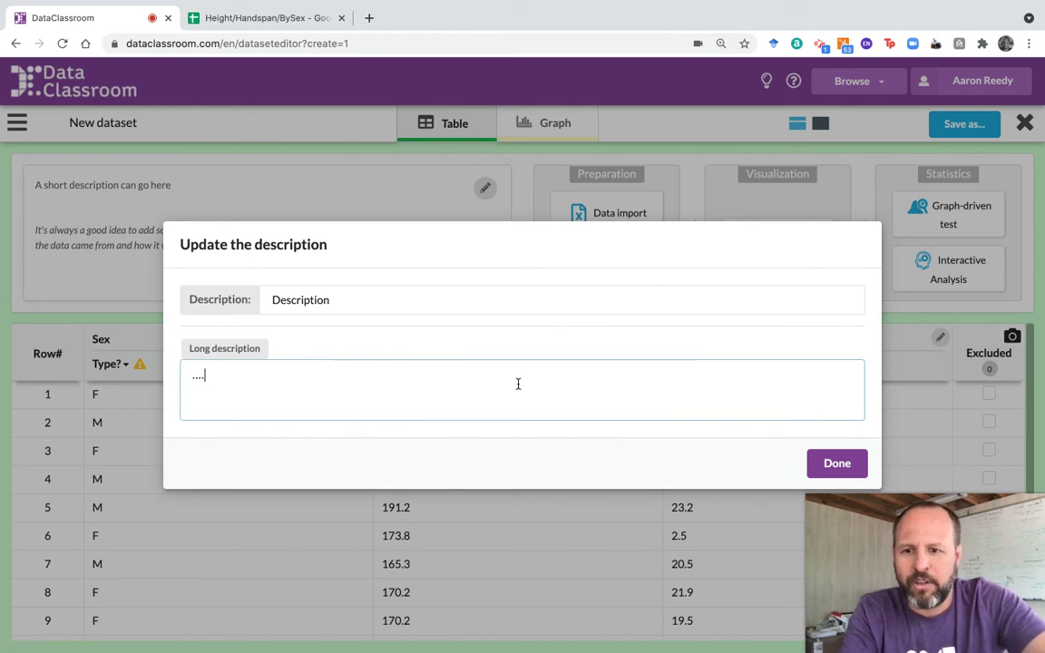
click(837, 464)
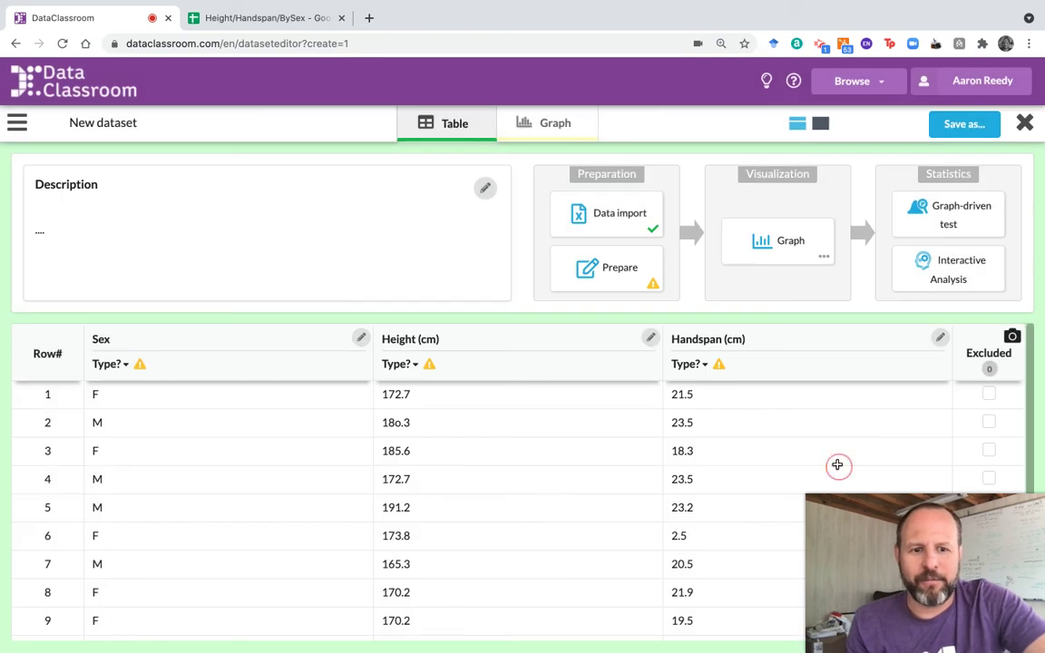
Step: Set both the Handspan (cm) and Height (cm) column types to Numeric
click(696, 365)
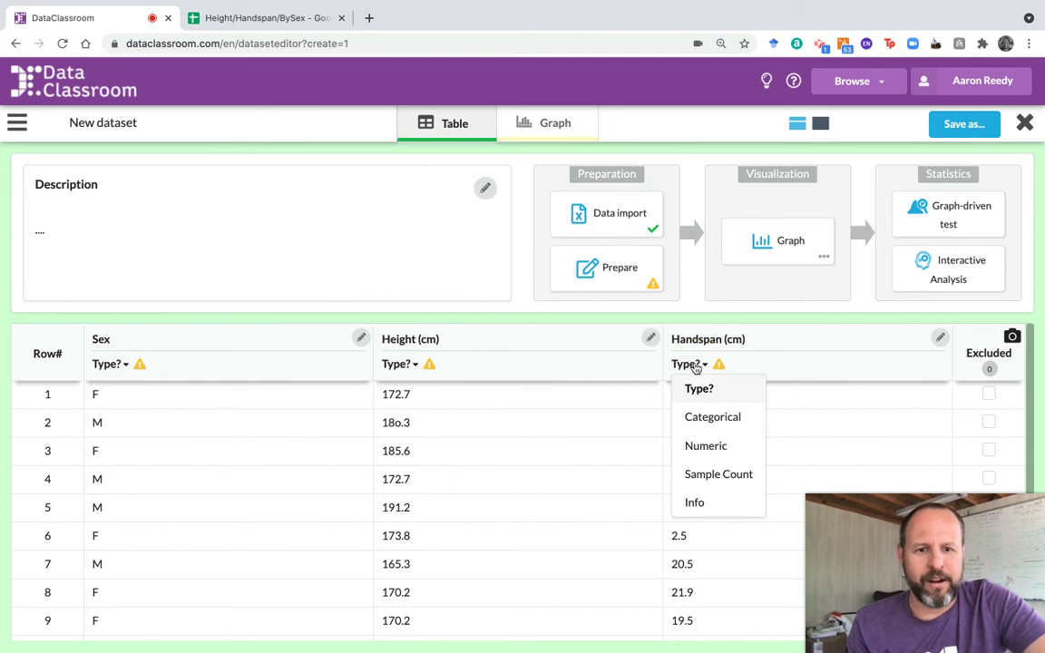
click(701, 444)
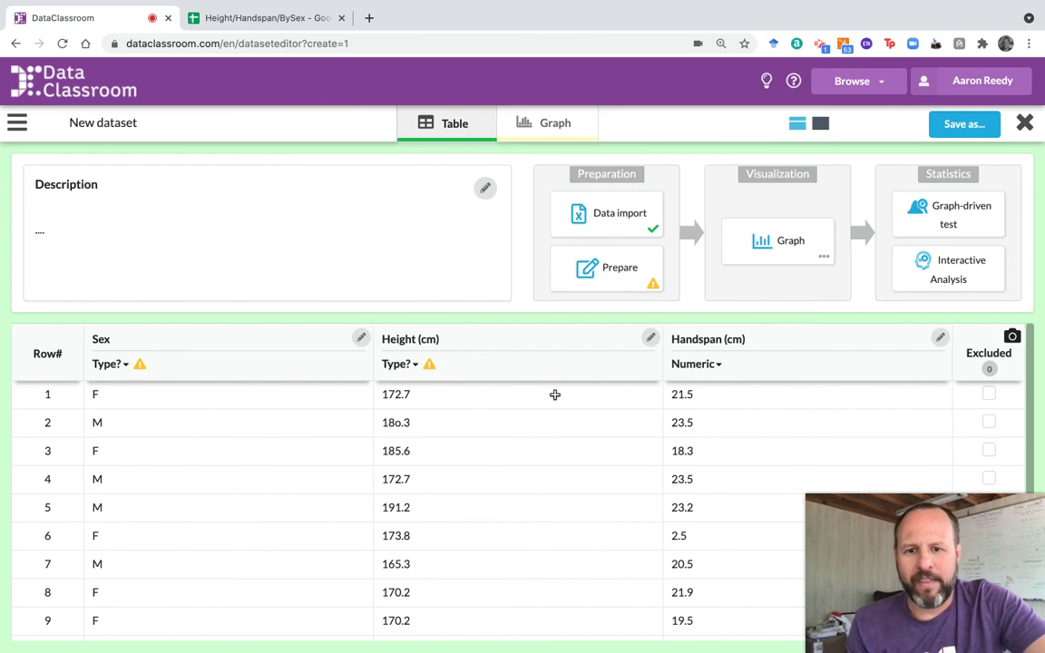
click(409, 364)
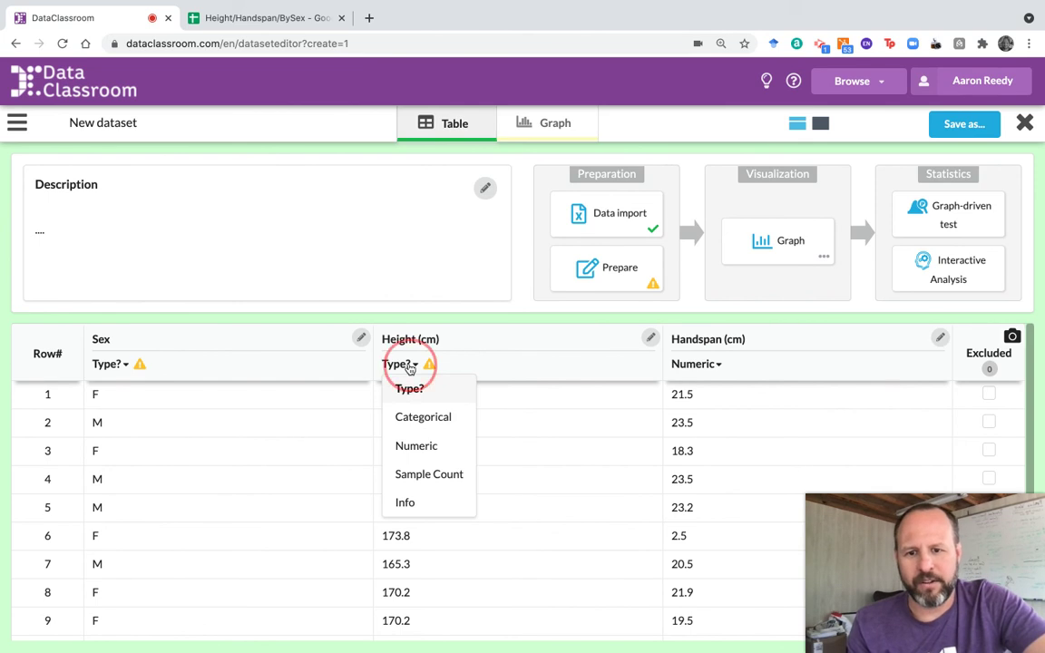
click(415, 445)
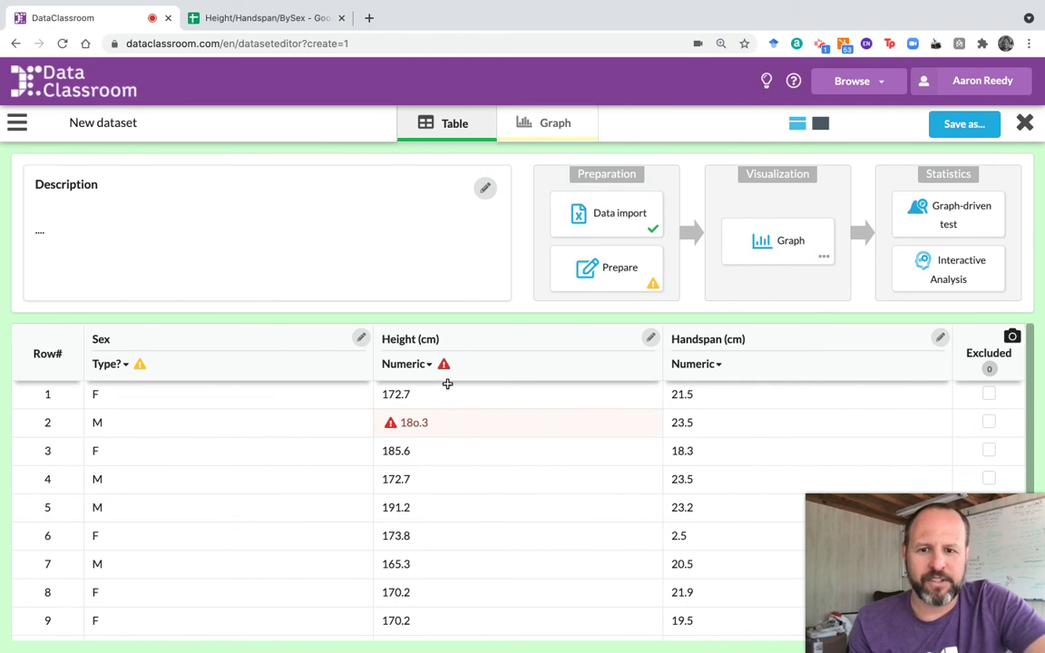
Step: Correct the row 2 height from 18o.3 to 180.3
mouse_move(445, 366)
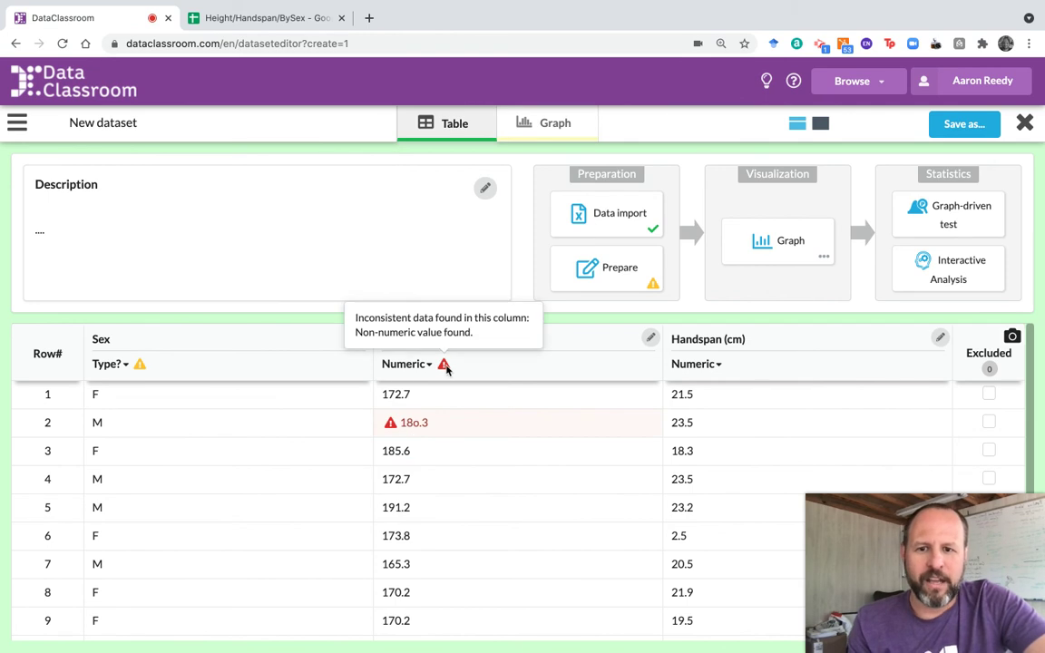
click(441, 425)
key(BackSpace)
key(BackSpace)
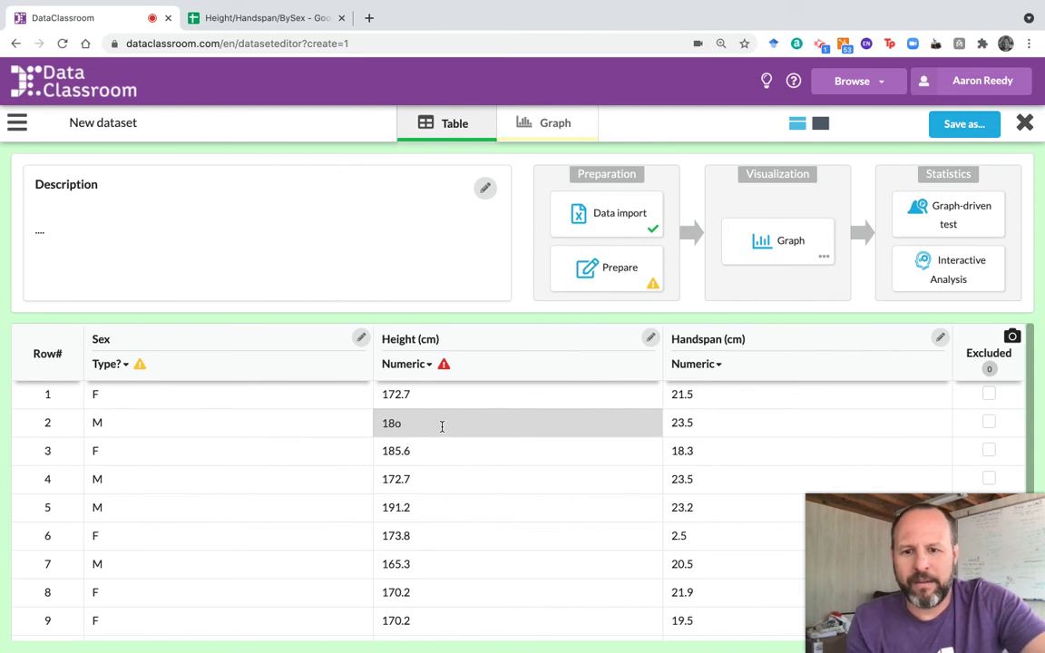
key(BackSpace)
text(0)
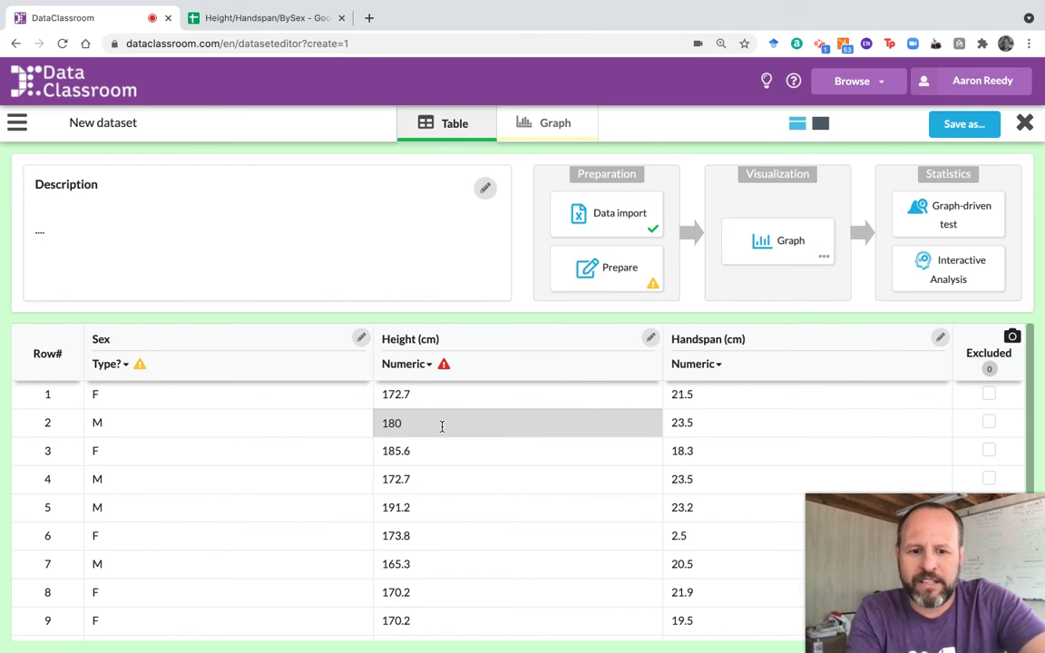
text(.3)
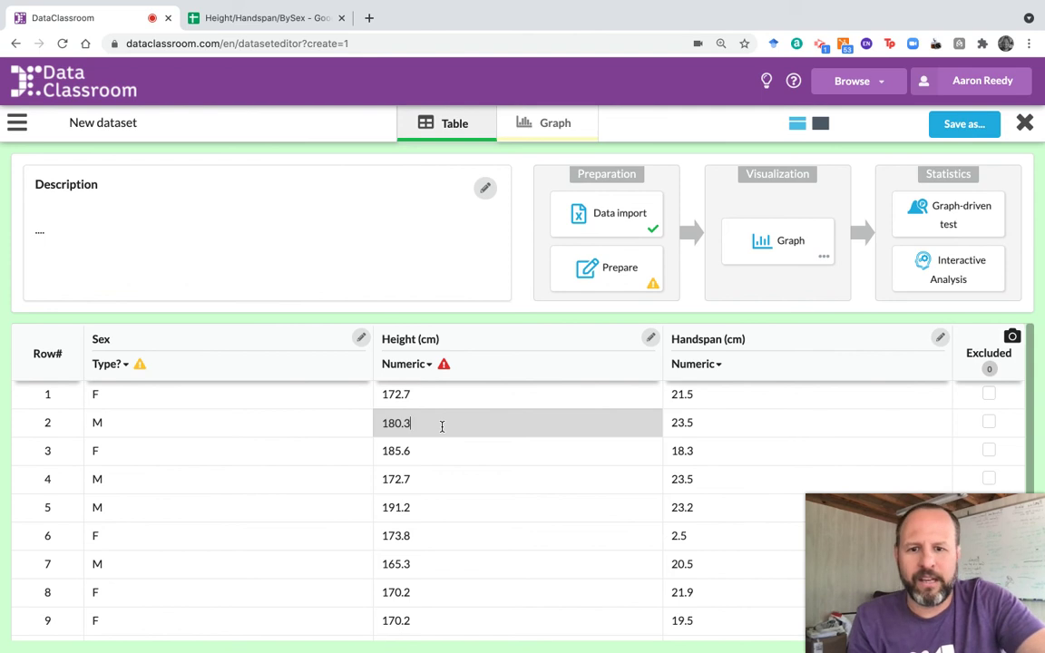
key(Return)
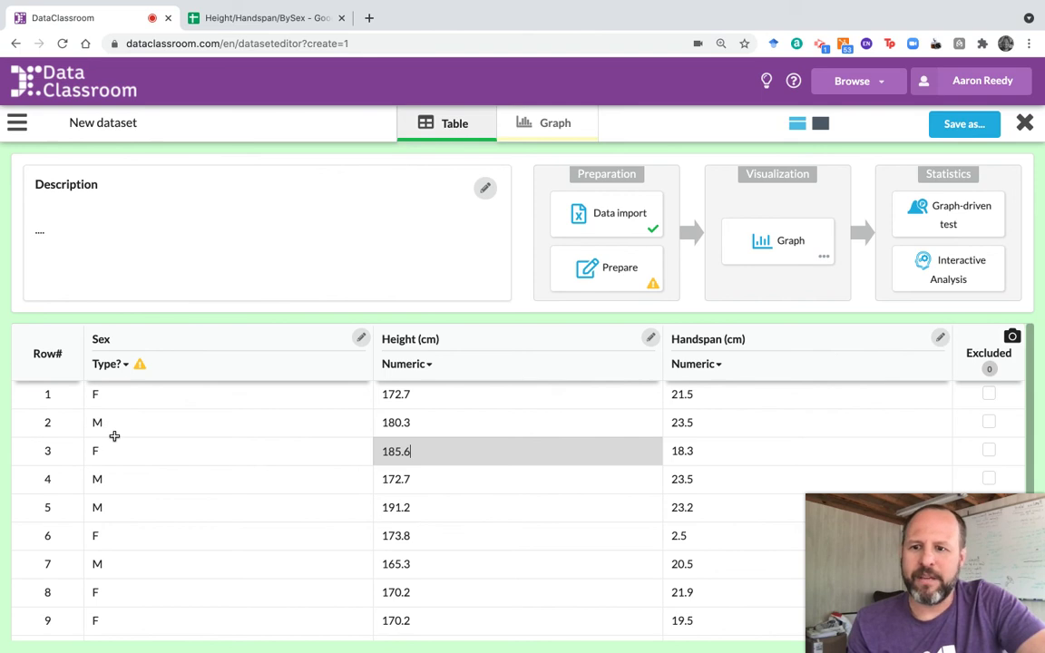
Step: Make the Sex column Categorical so all three columns are typed
click(117, 367)
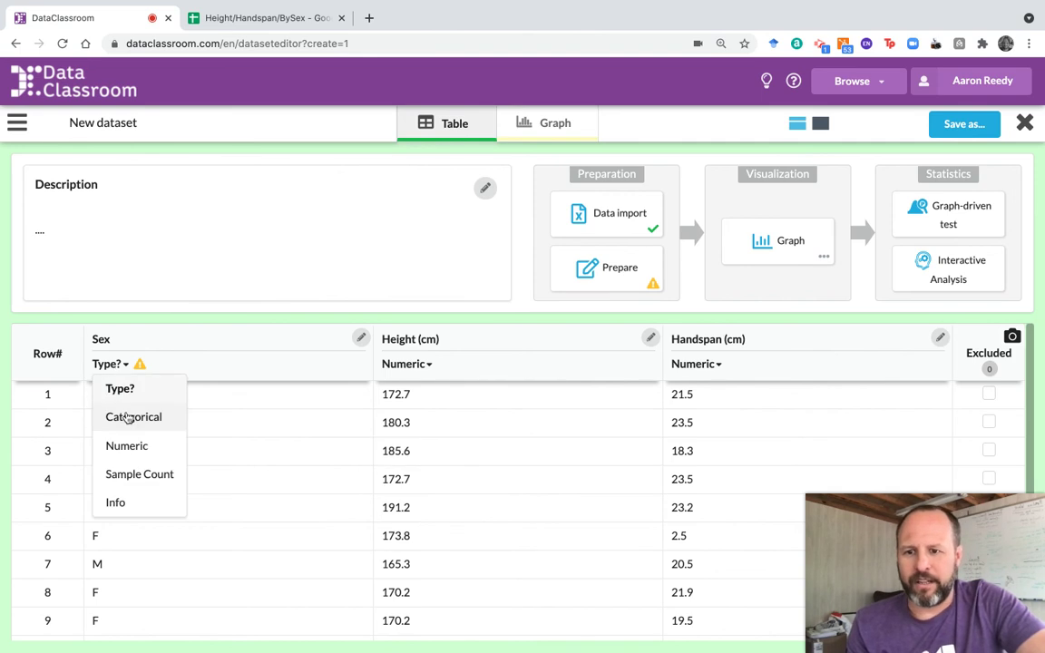
click(129, 417)
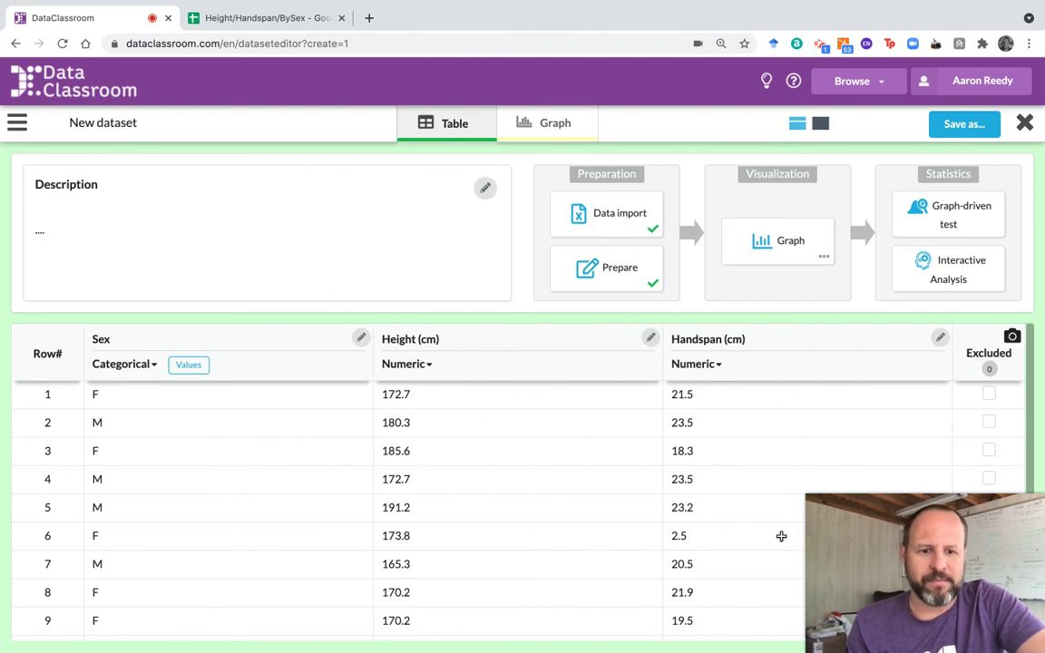
mouse_move(855, 515)
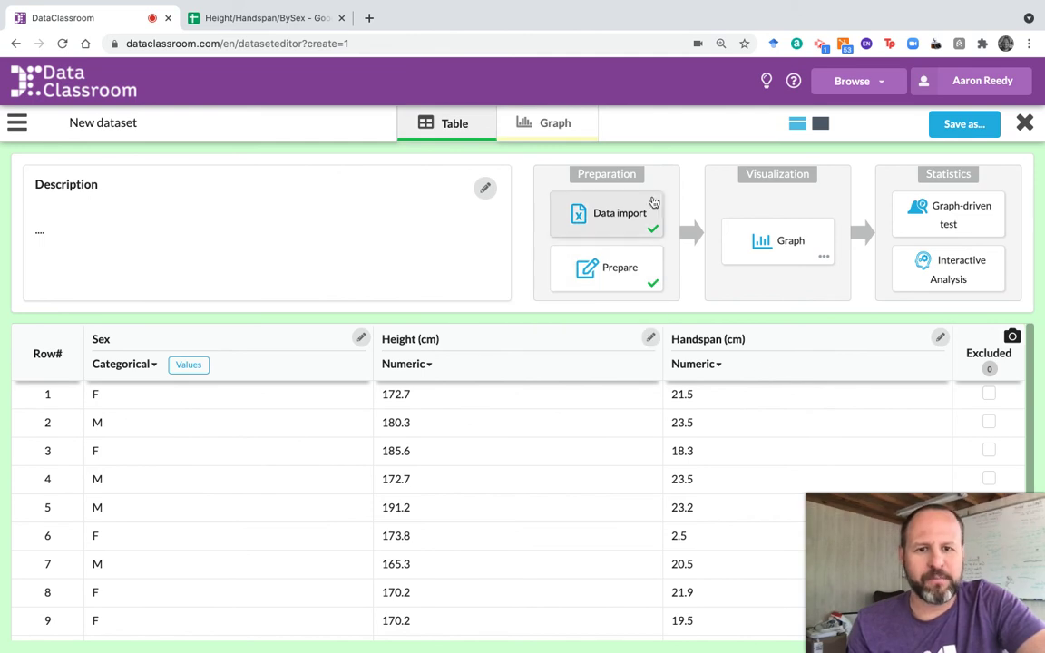
mouse_move(891, 533)
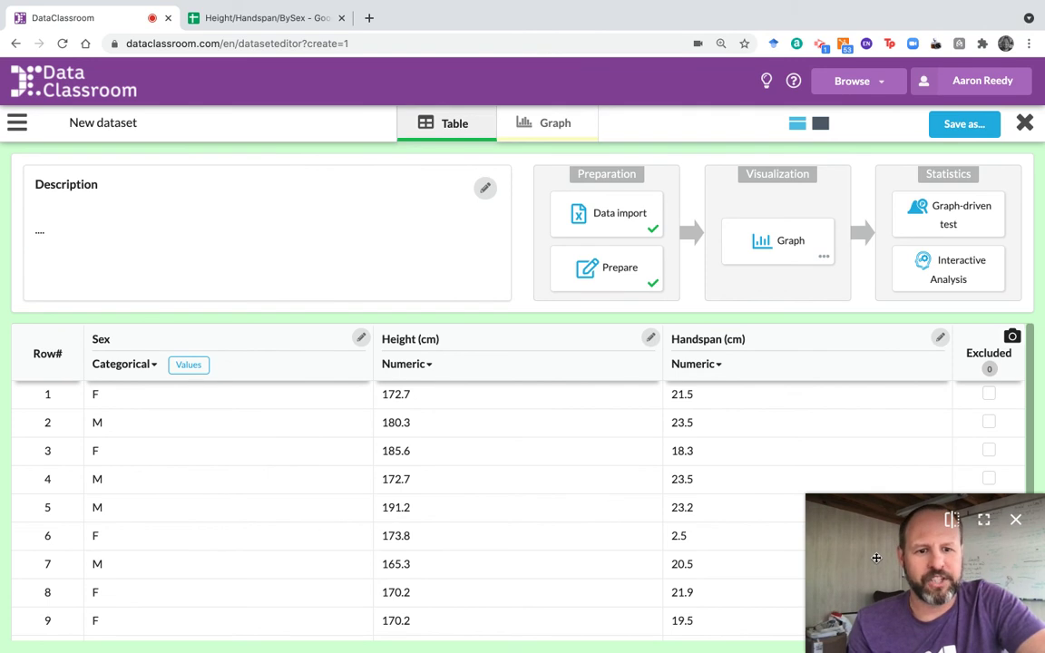
drag(876, 558, 71, 559)
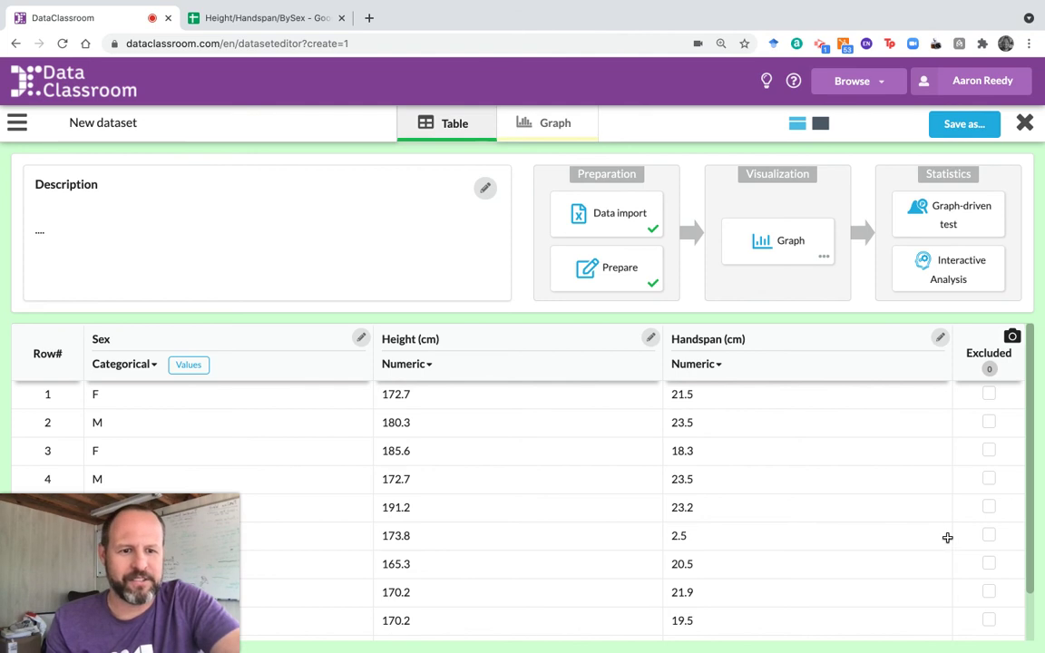
Step: Exclude row 6, with height 173.8 and handspan 2.5
click(987, 538)
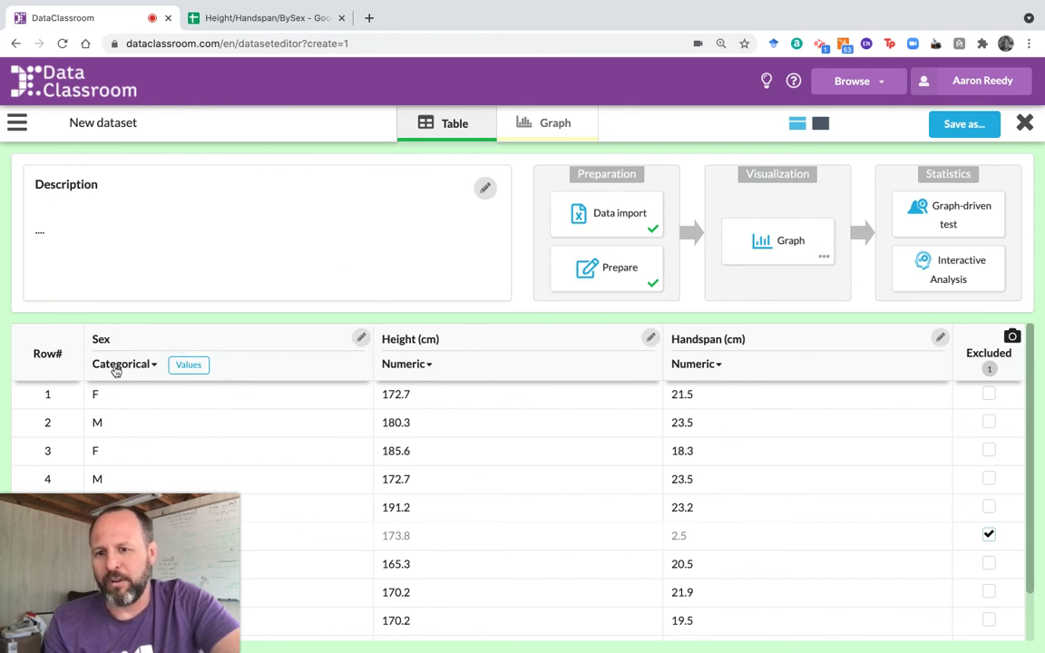
Step: In the Sex value labels, mark M for exclusion while leaving F included
click(194, 369)
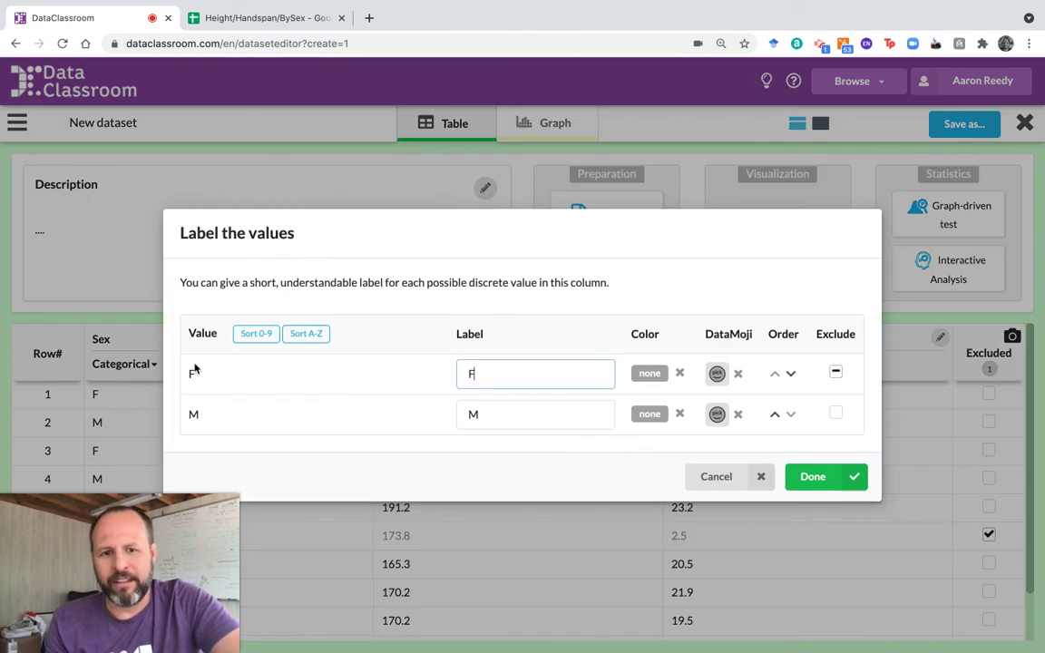
click(835, 372)
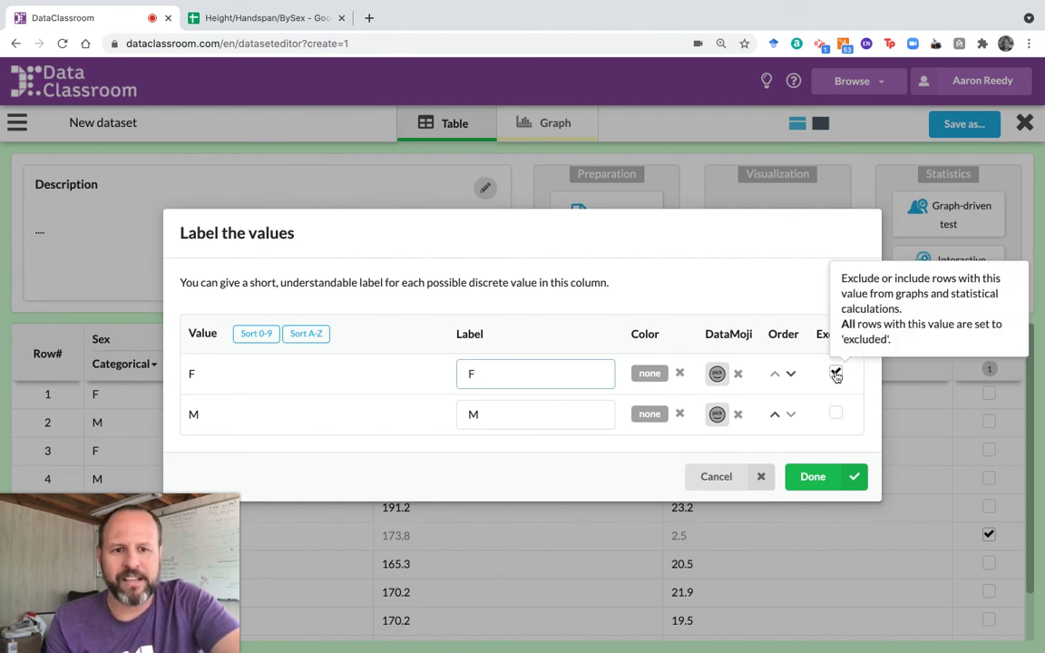
click(835, 374)
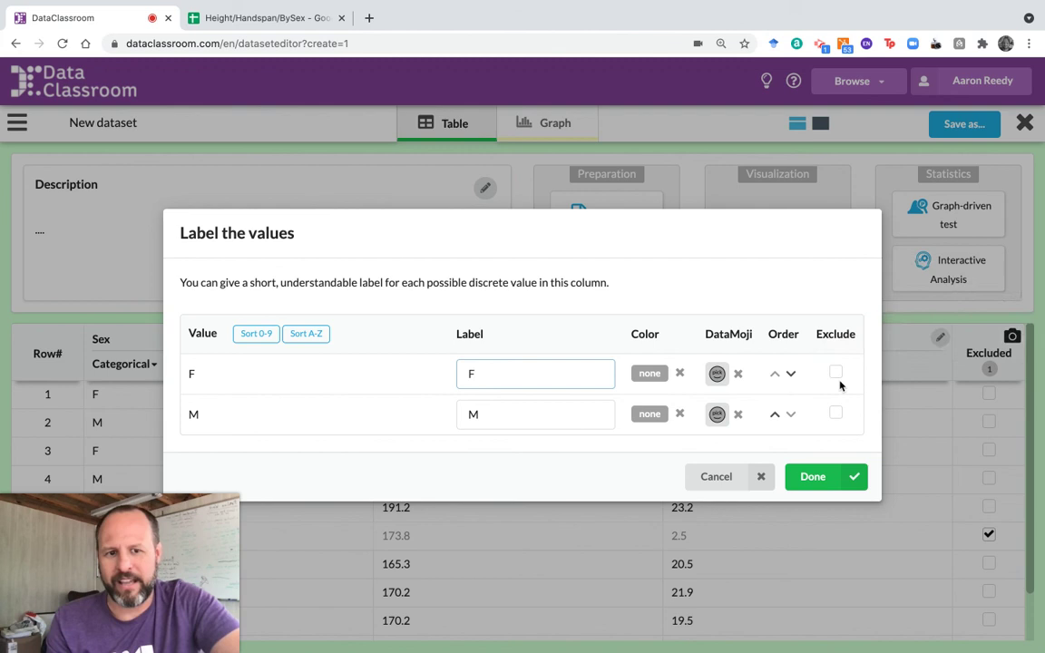
click(835, 375)
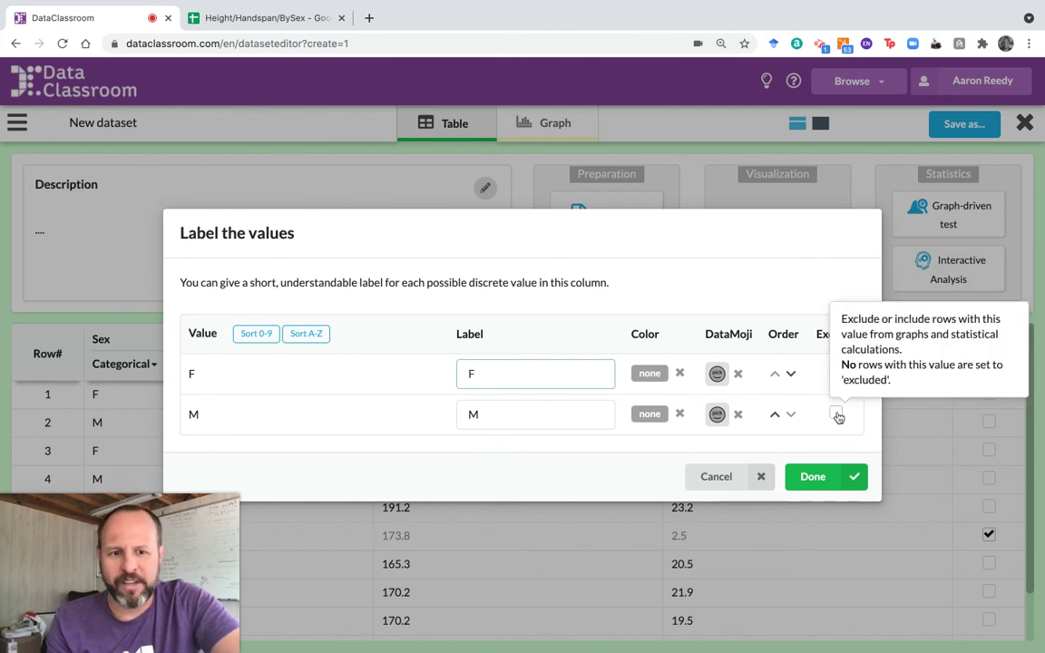
double_click(835, 374)
click(836, 374)
click(835, 414)
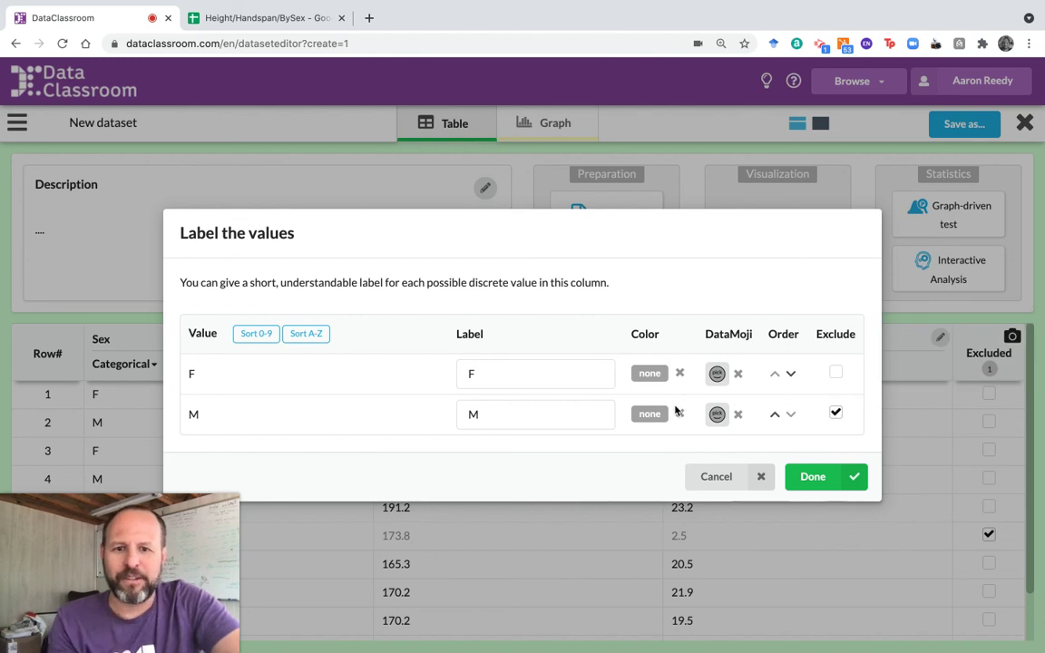
Step: Label the Sex value F as Female and M as Male
click(501, 372)
text(a)
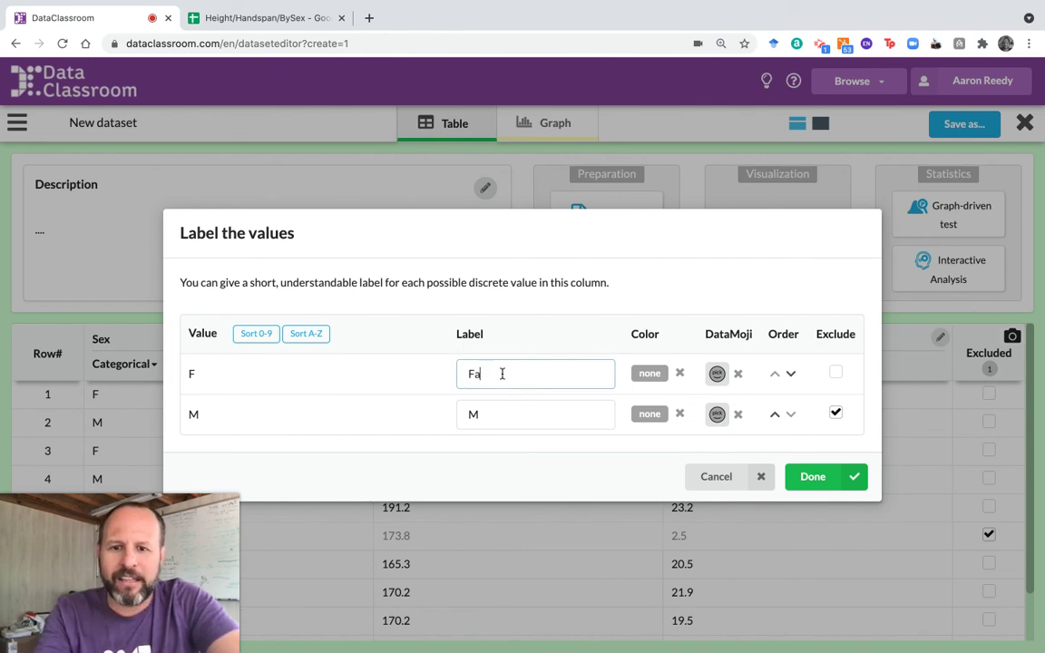
text(emale)
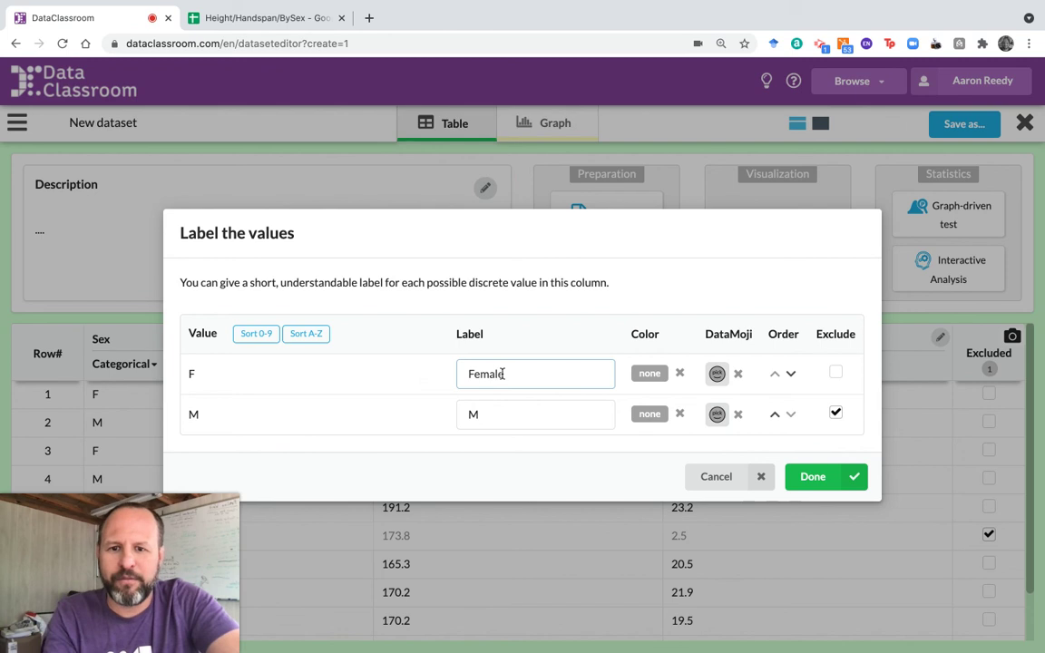
click(496, 413)
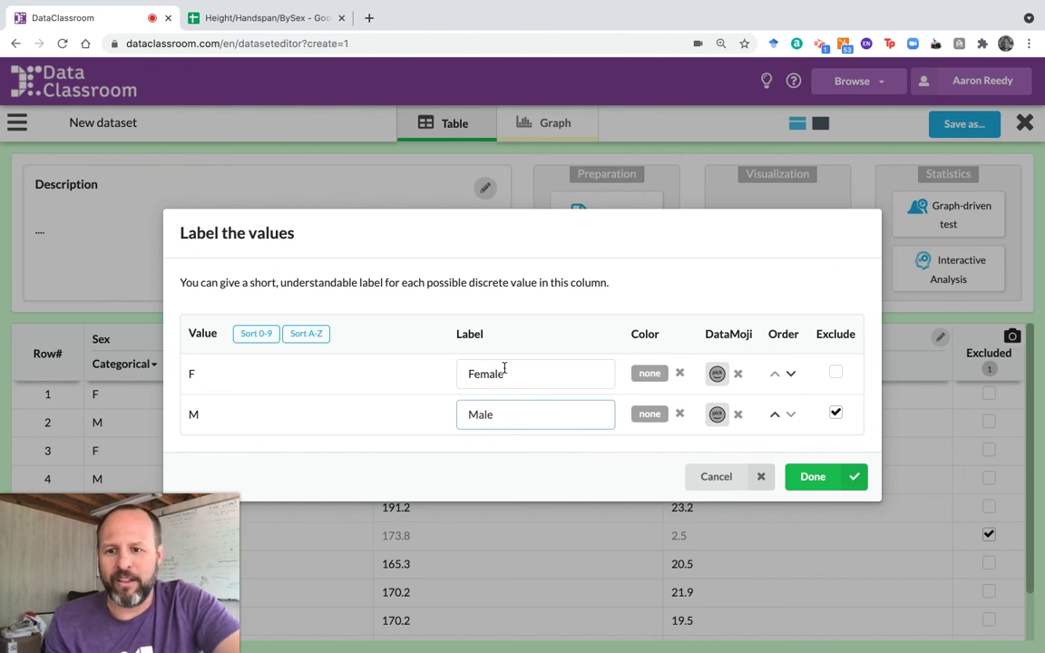
Step: Colour the Female value red and the Male value cyan
click(650, 374)
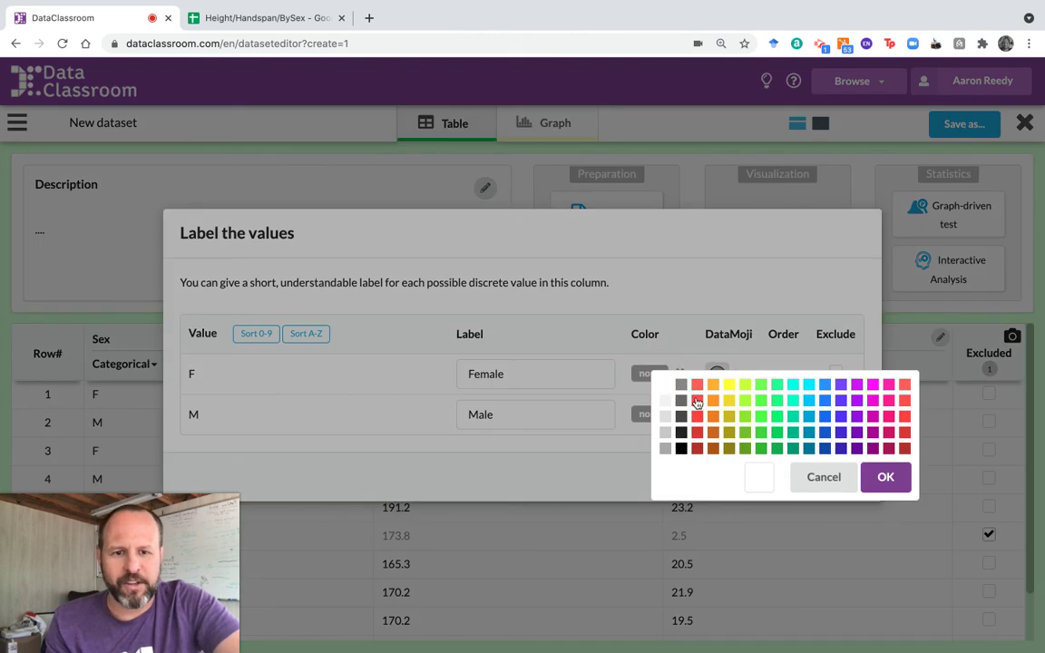
click(698, 401)
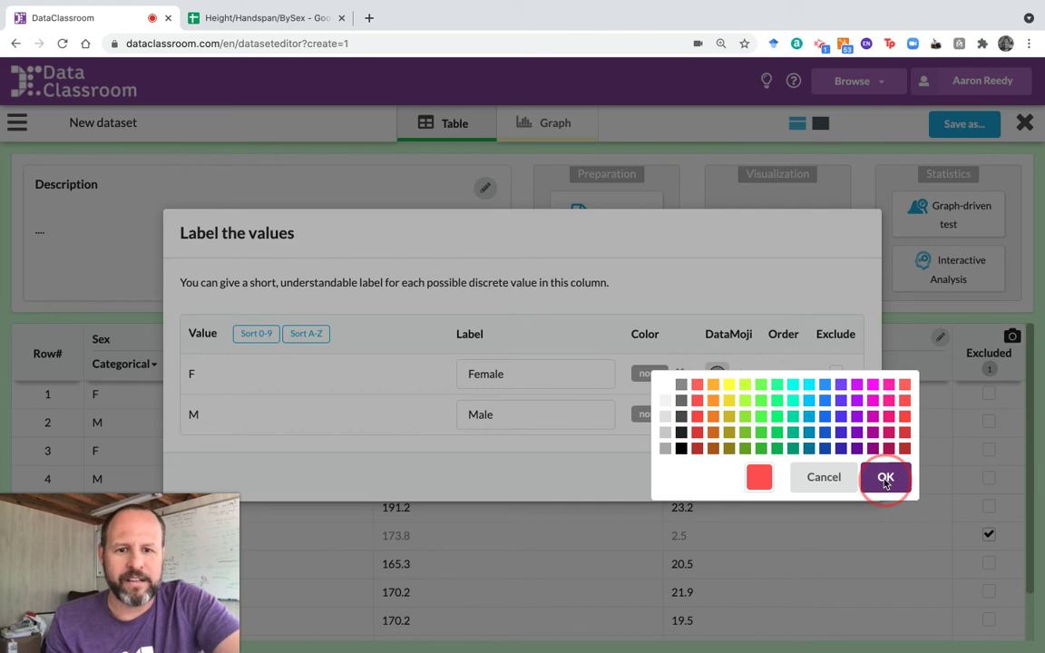
click(884, 481)
click(649, 414)
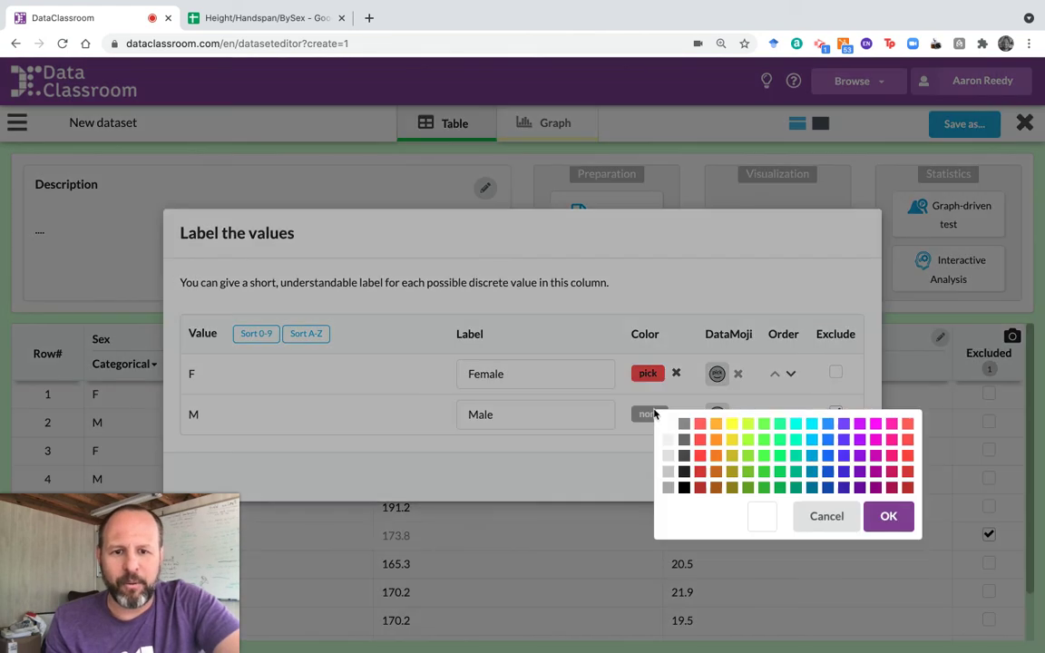
click(812, 439)
click(887, 516)
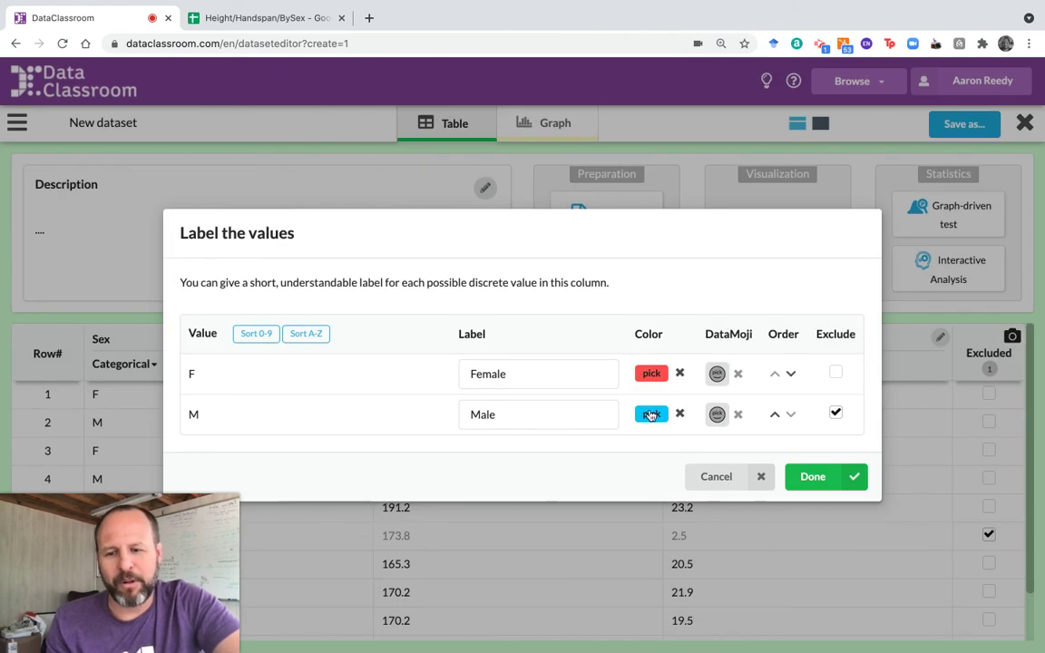
Step: Give M the male sign DataMoji and F the female sign, then list M before F
click(717, 416)
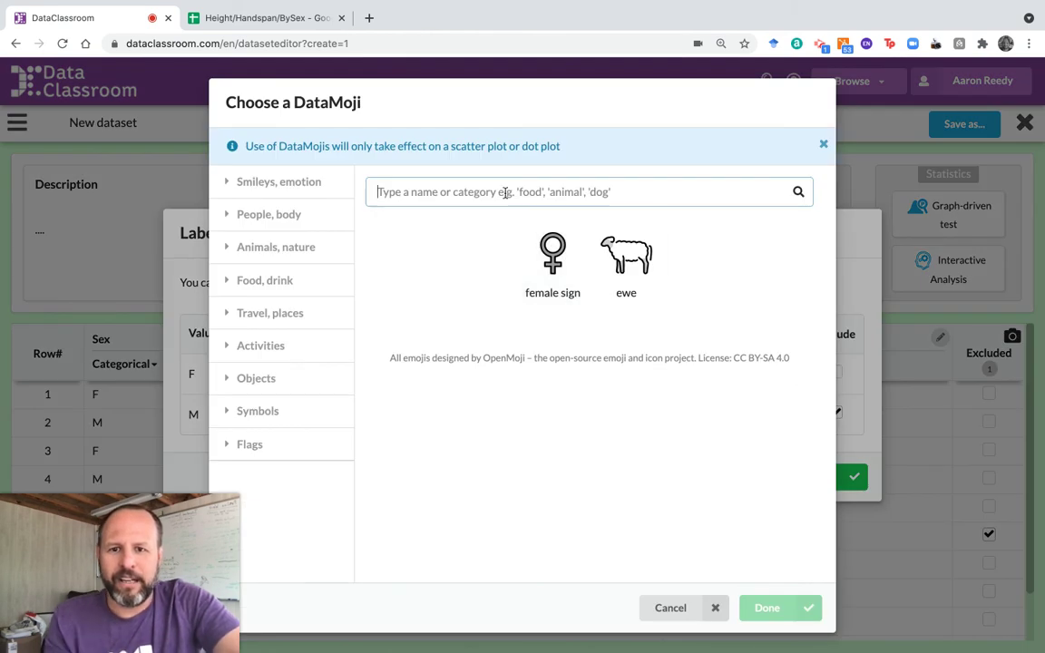
text(male)
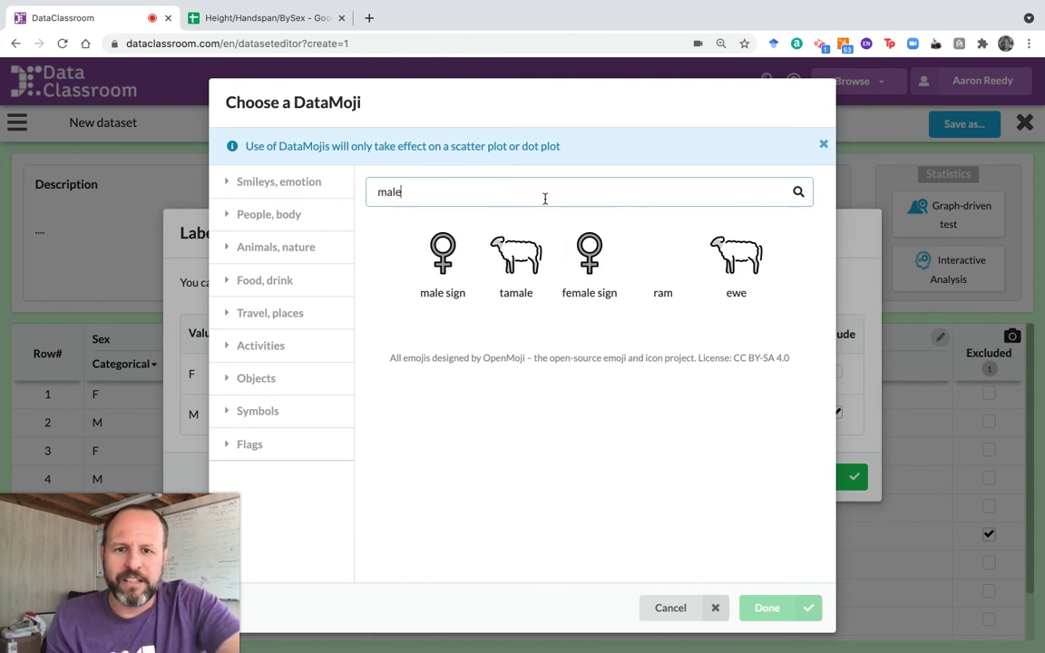
click(449, 258)
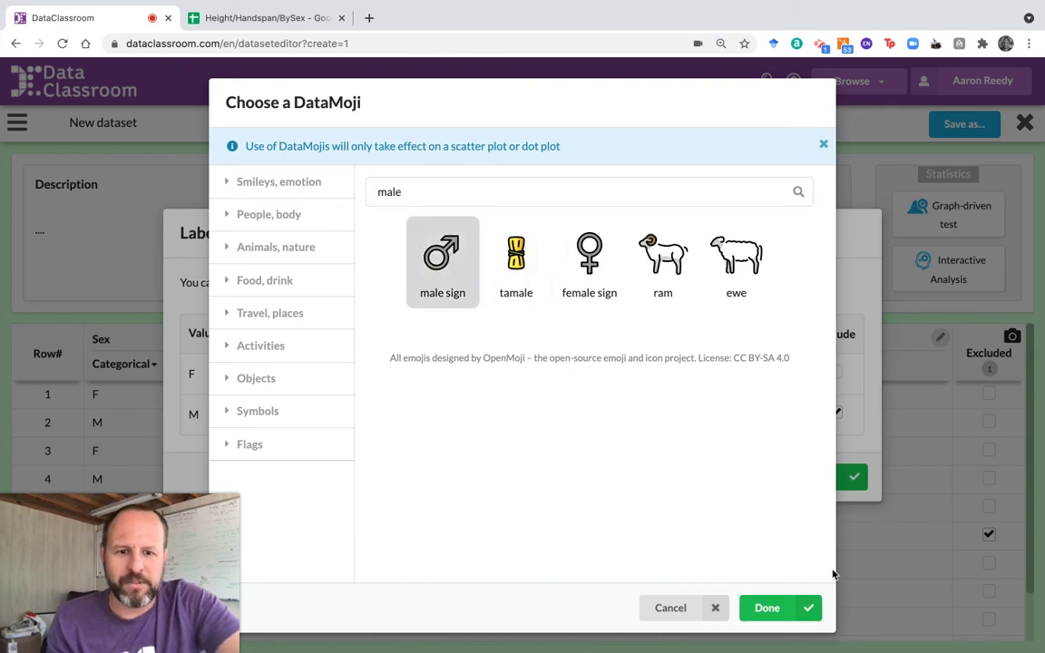
click(767, 608)
click(698, 374)
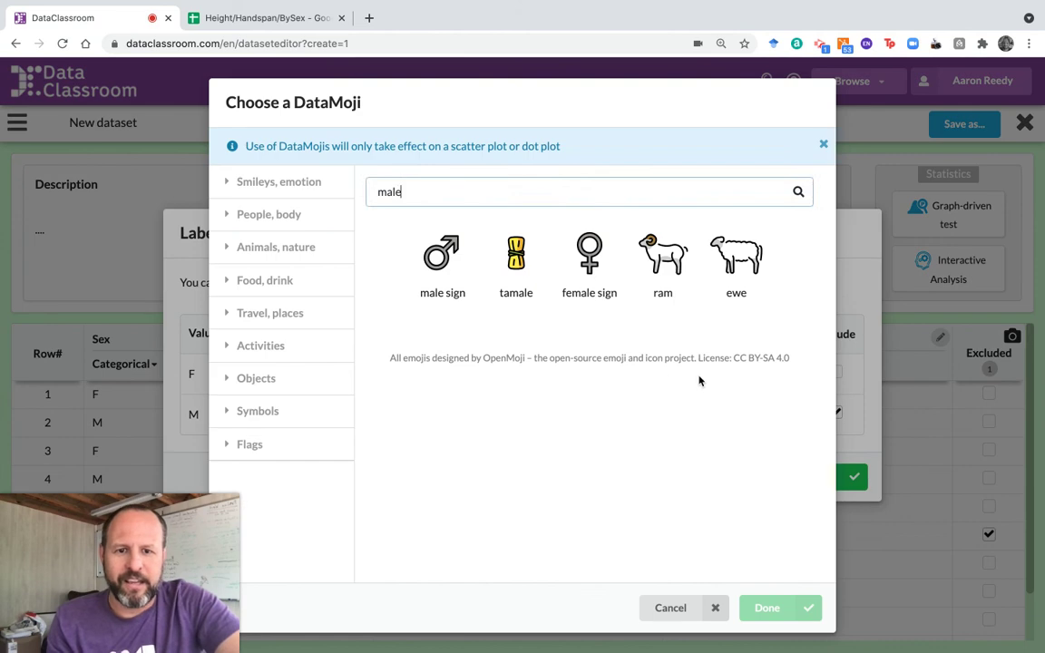
click(605, 292)
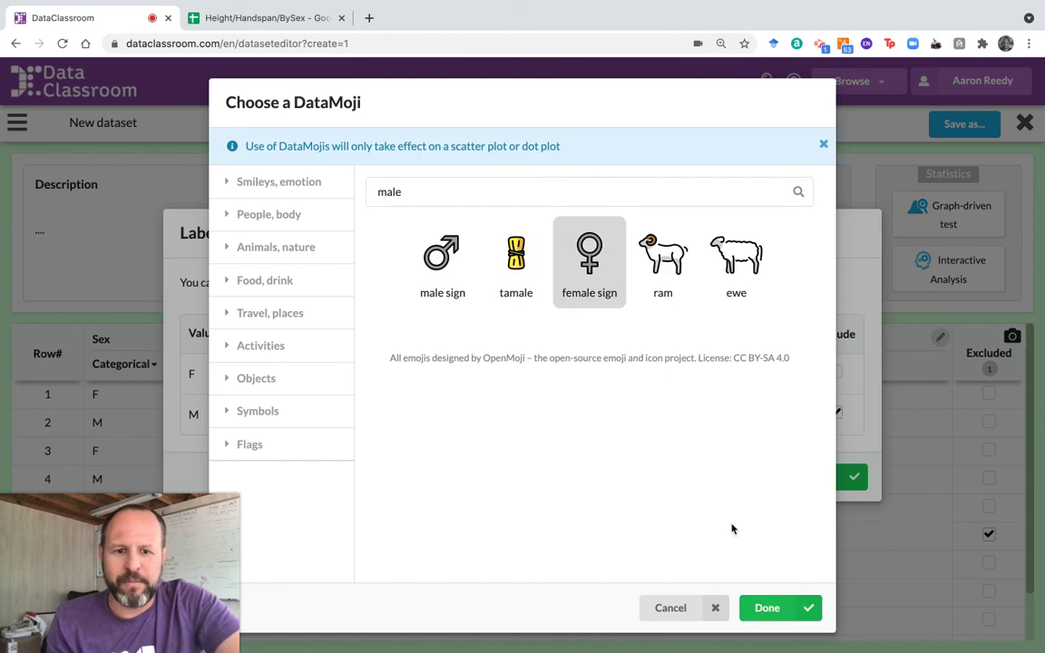
click(769, 608)
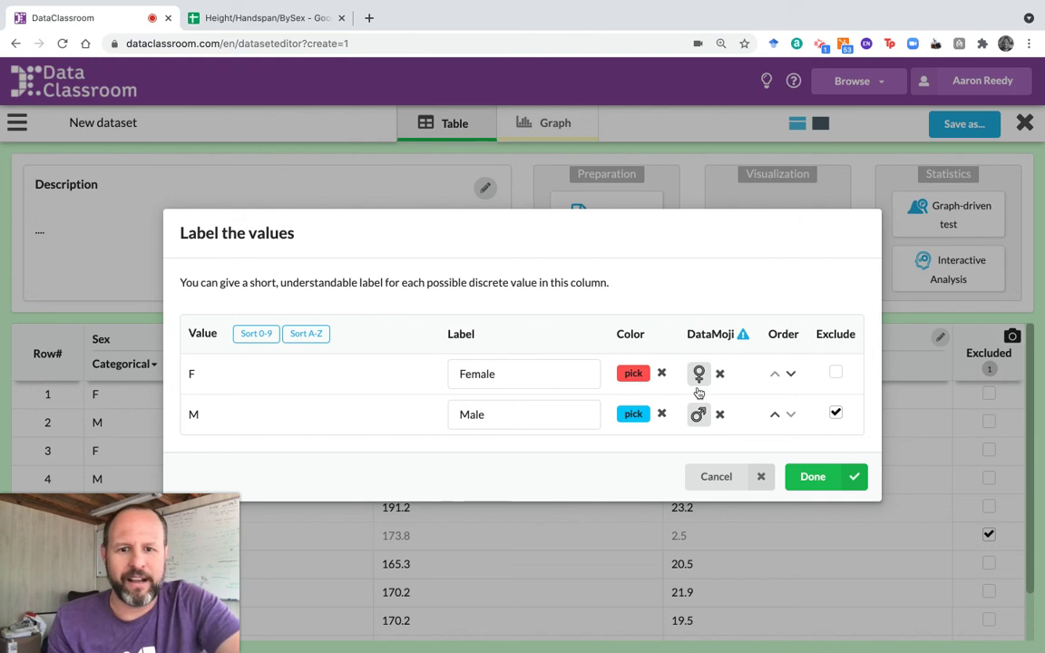
click(791, 376)
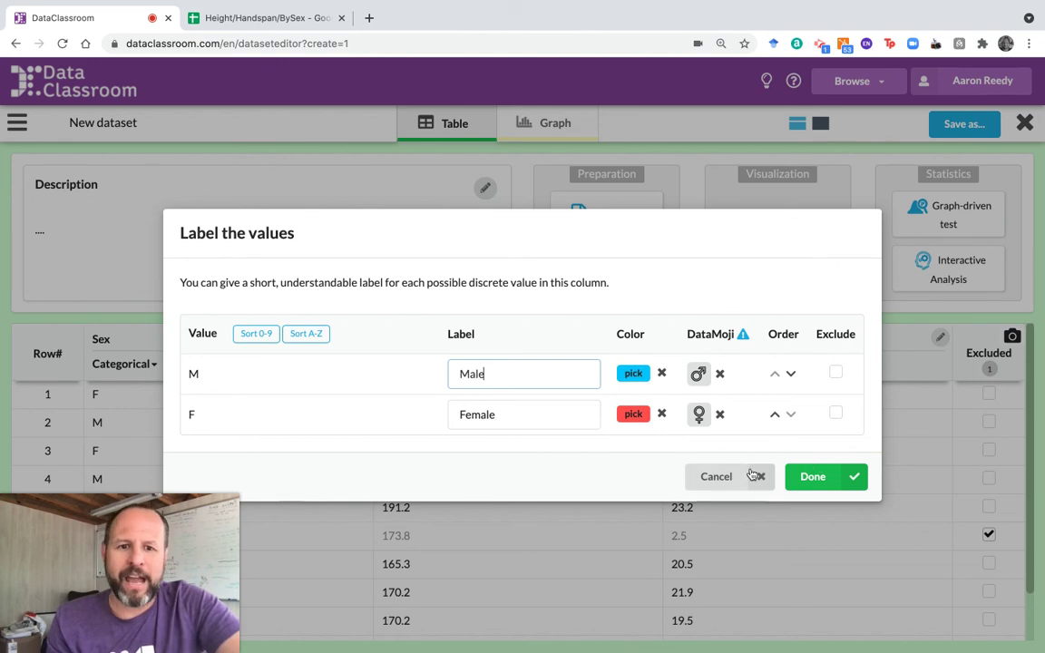
click(715, 477)
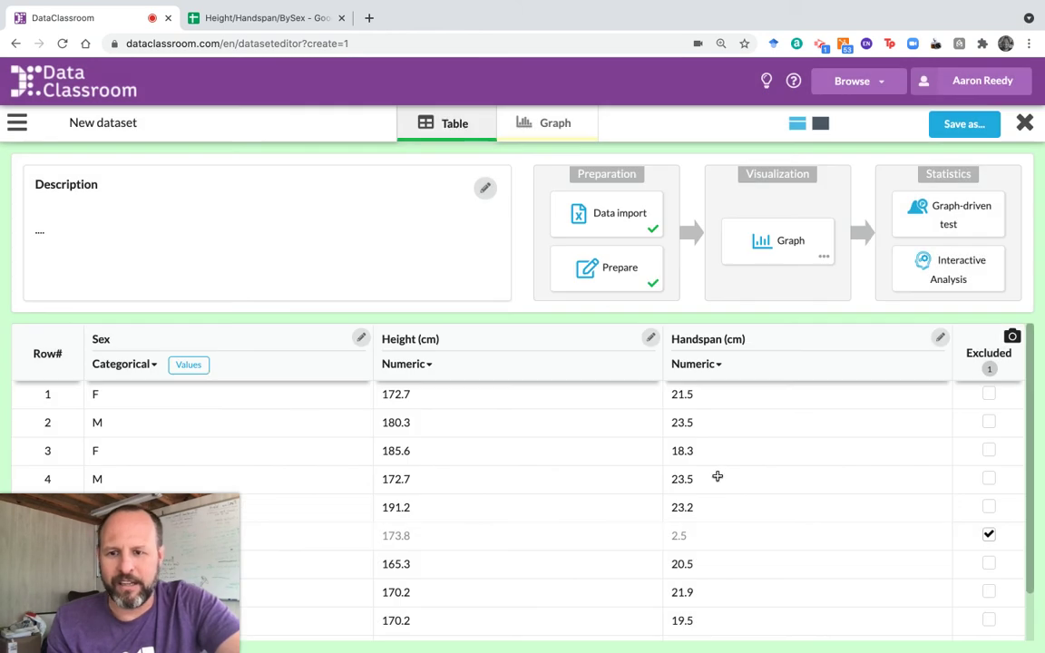
click(217, 371)
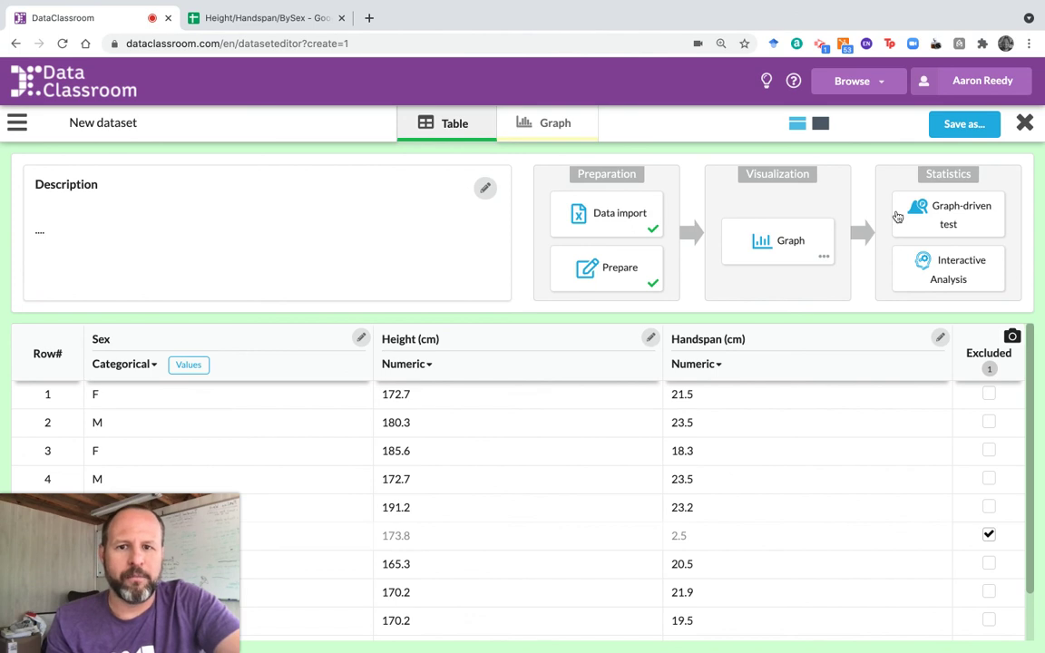
Step: Switch the layout to table only, hiding the description and workflow panel above the data
click(798, 127)
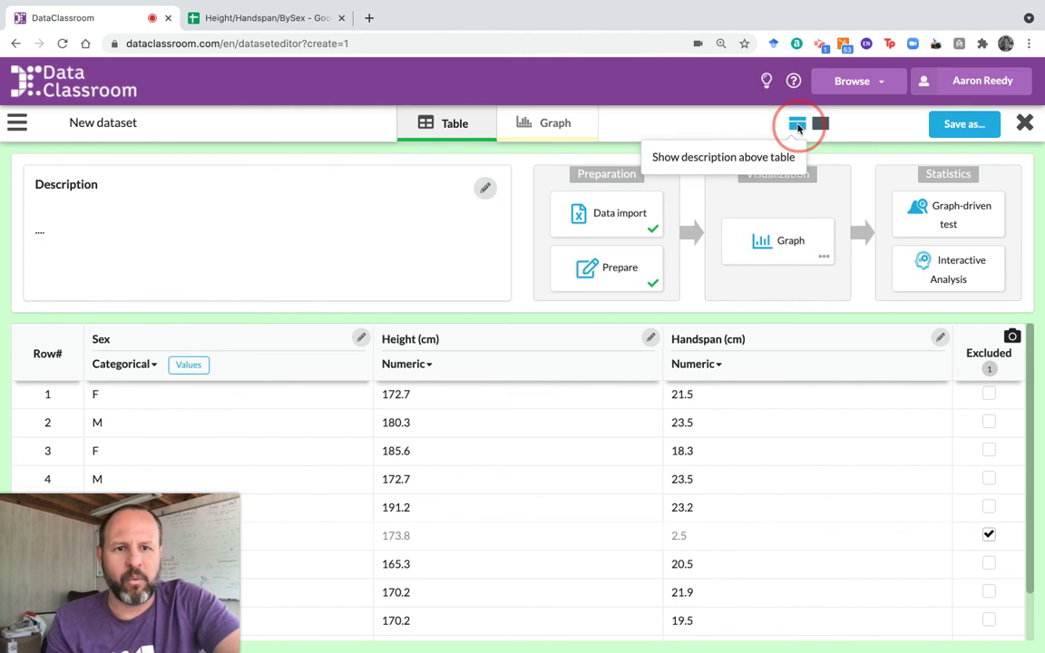
click(822, 127)
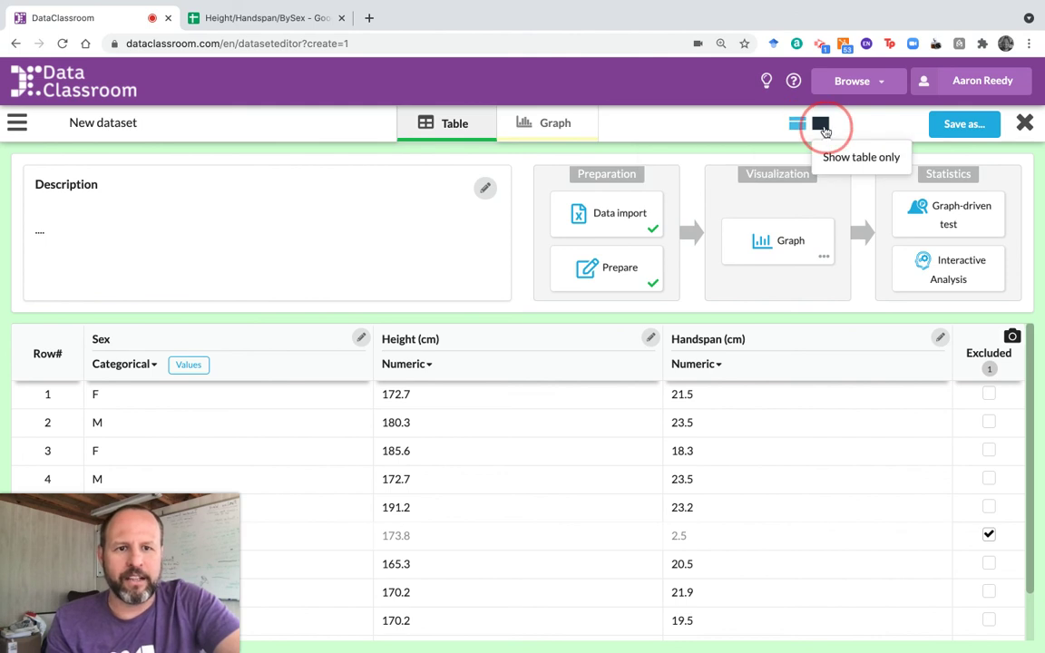
click(823, 128)
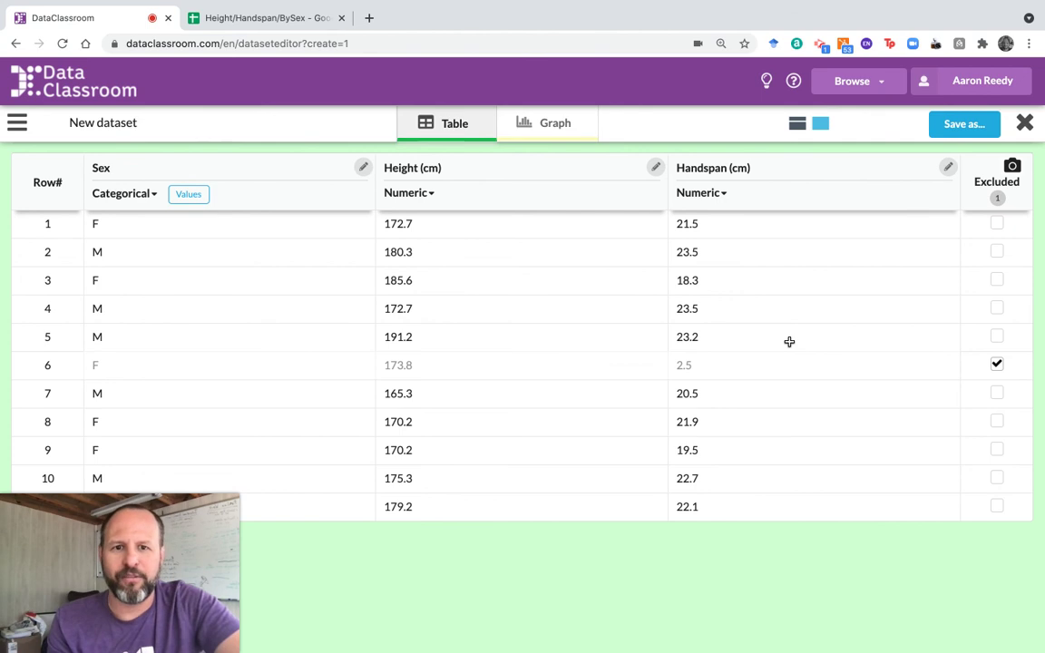
click(798, 125)
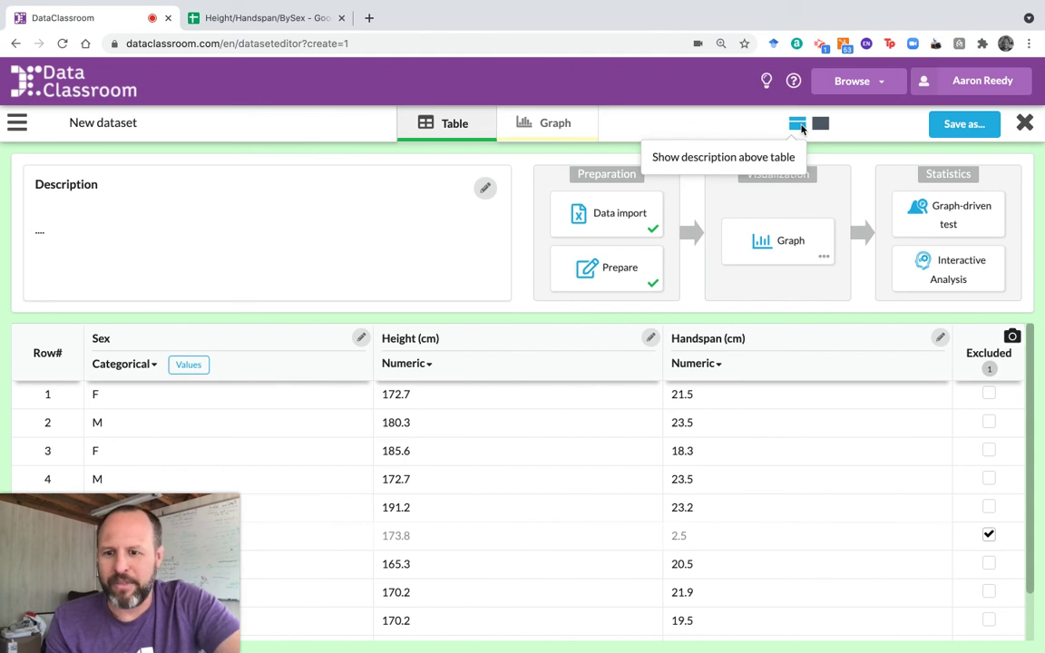
click(820, 124)
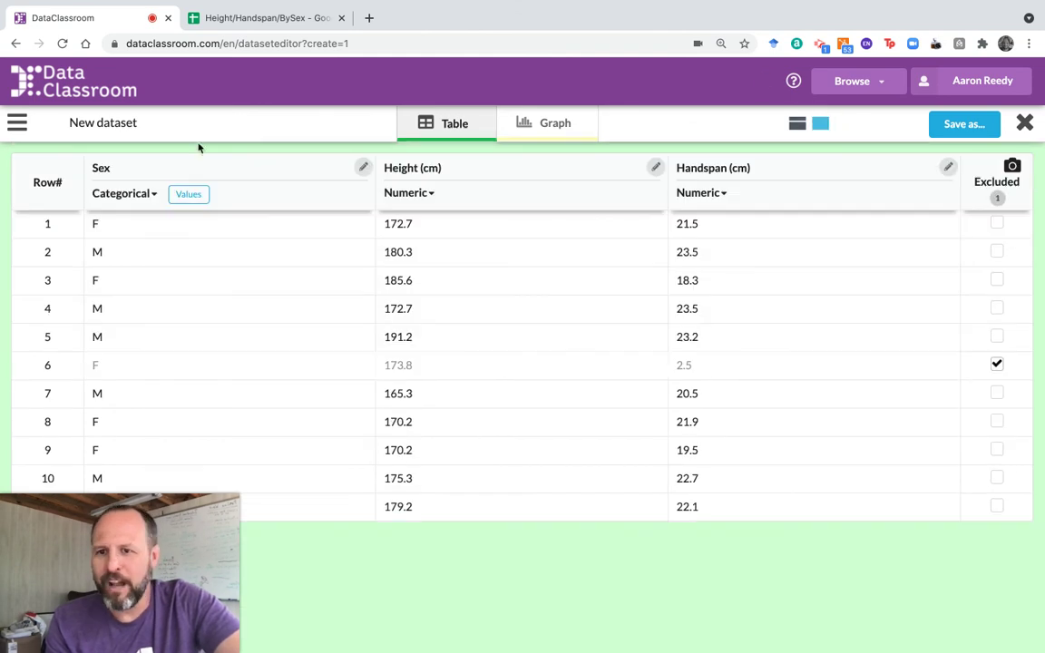
Step: Save the dataset as 'New dataset explainer example video' via Save as
click(18, 126)
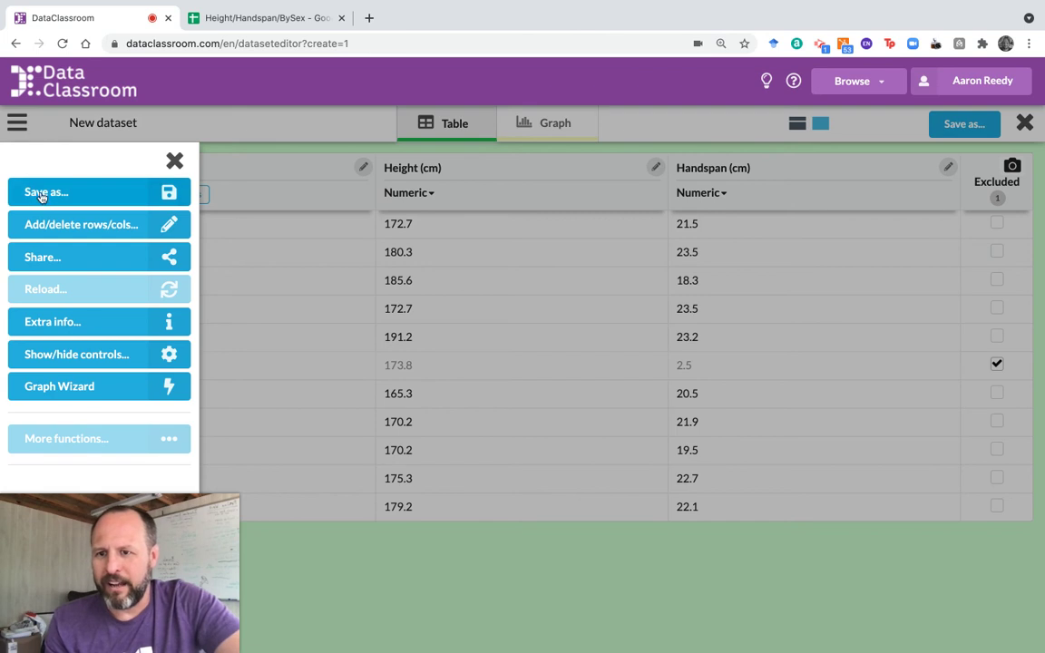
click(42, 195)
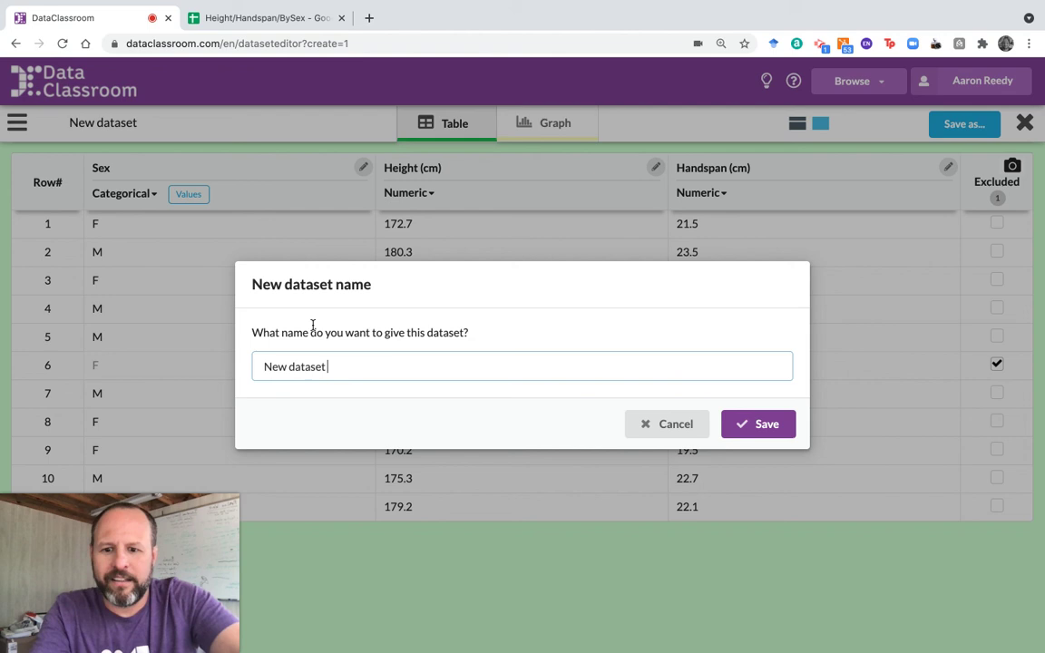
text(expl)
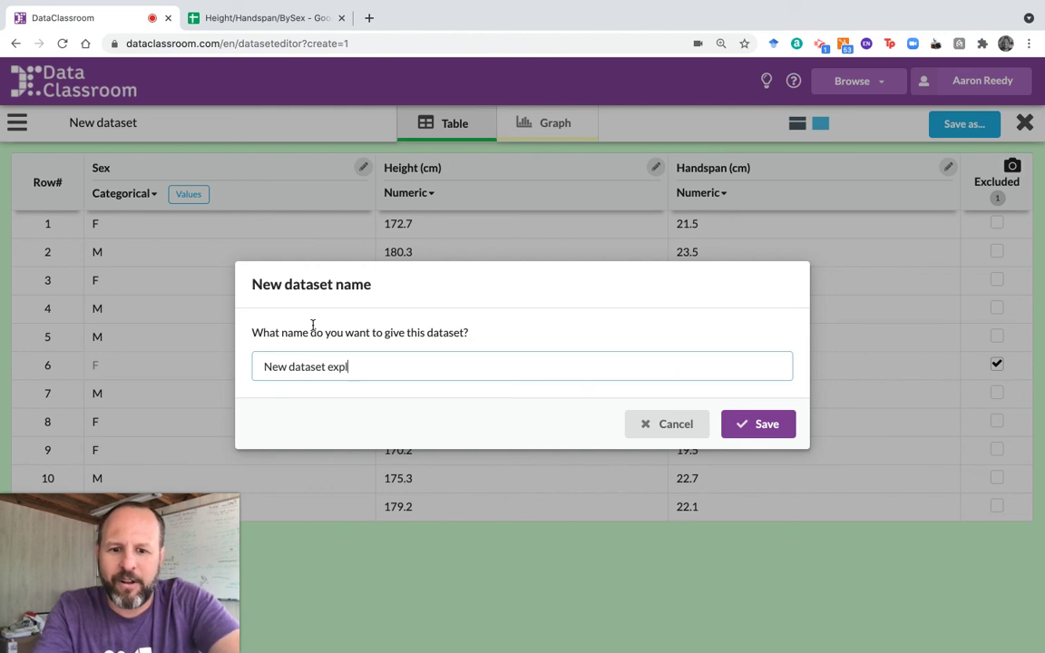
text(ainer)
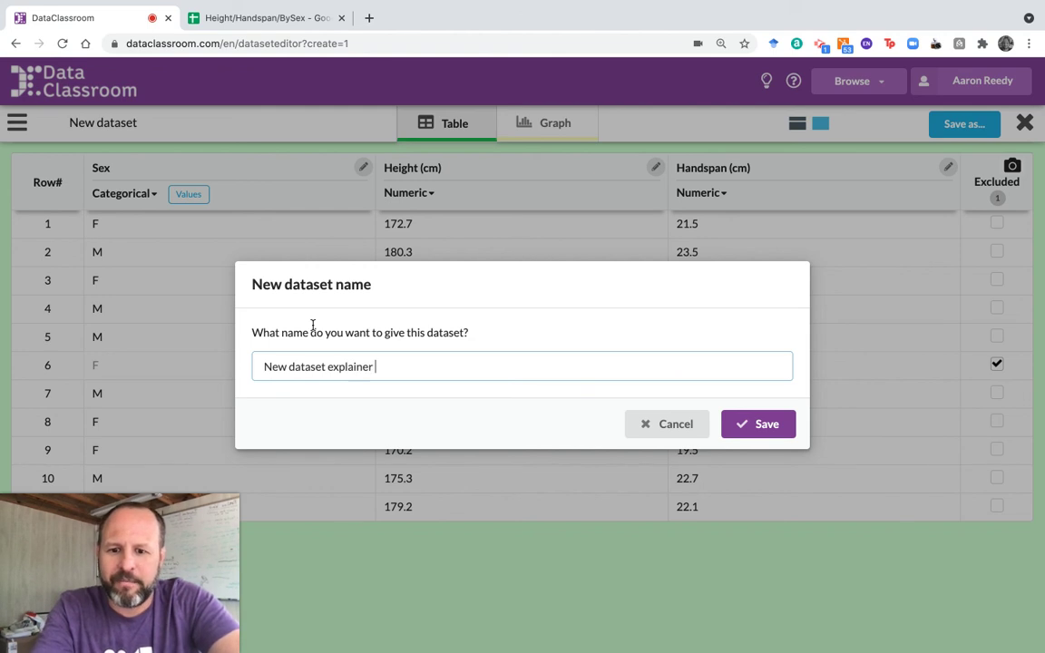
text( example )
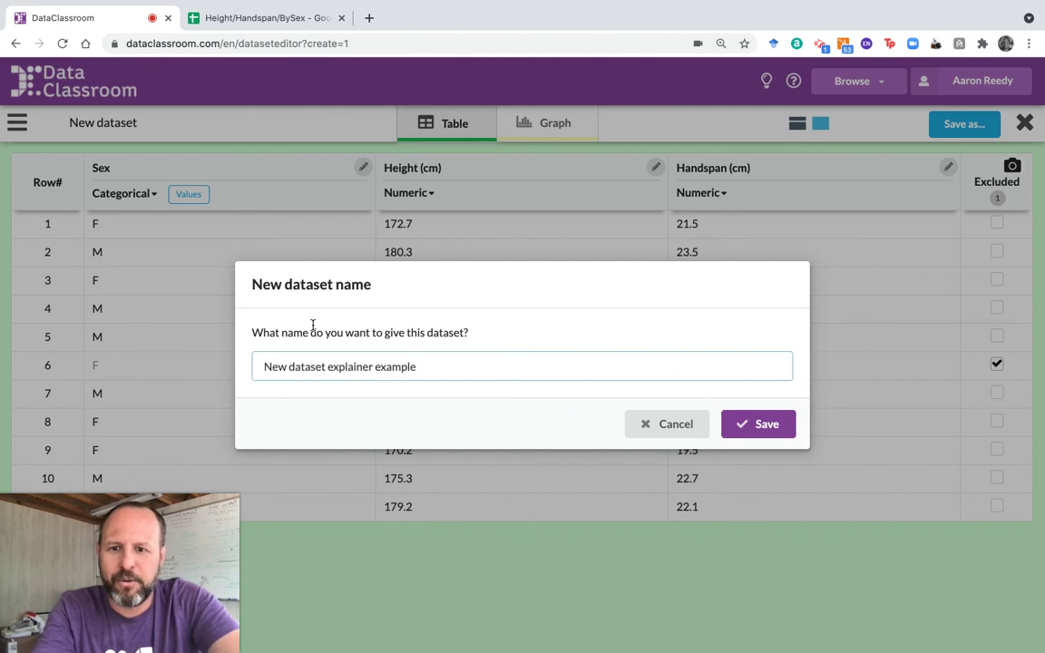
text(v)
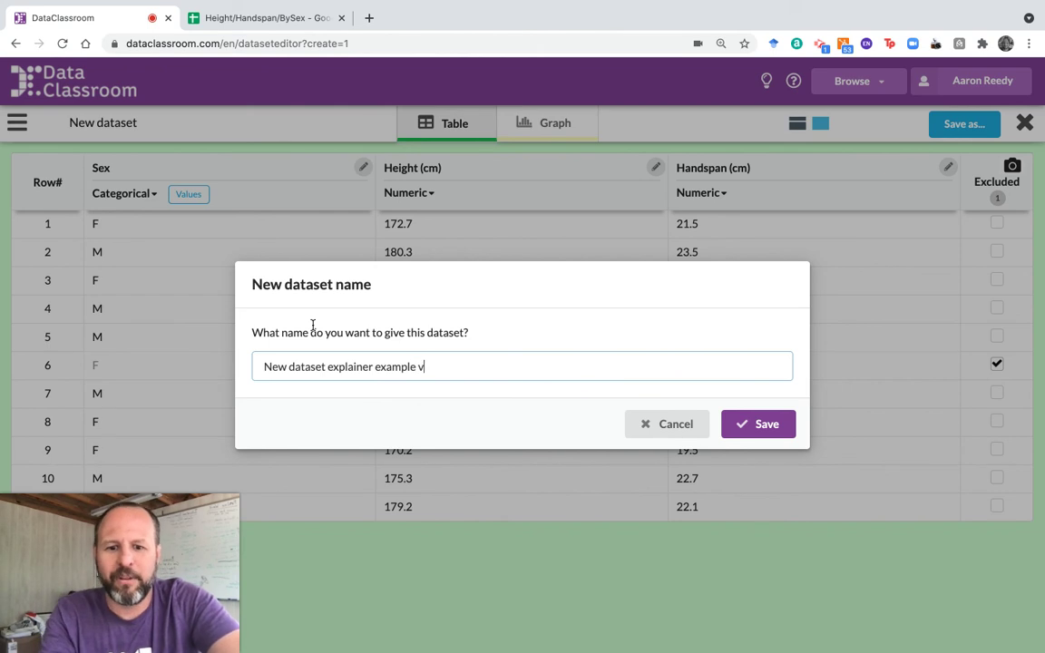
text(ideo)
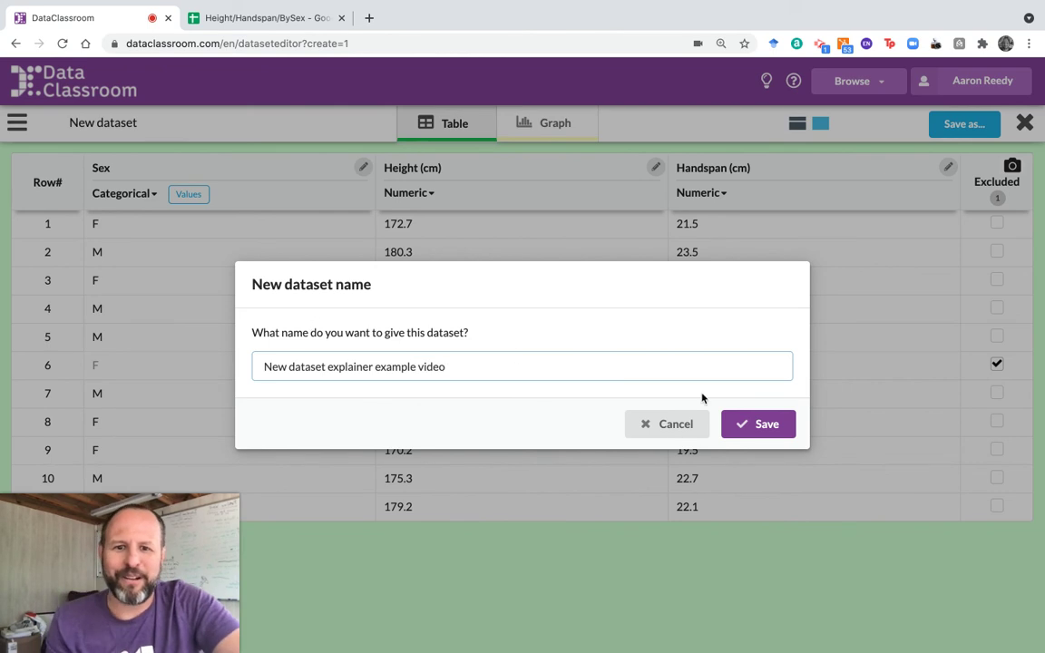
click(766, 426)
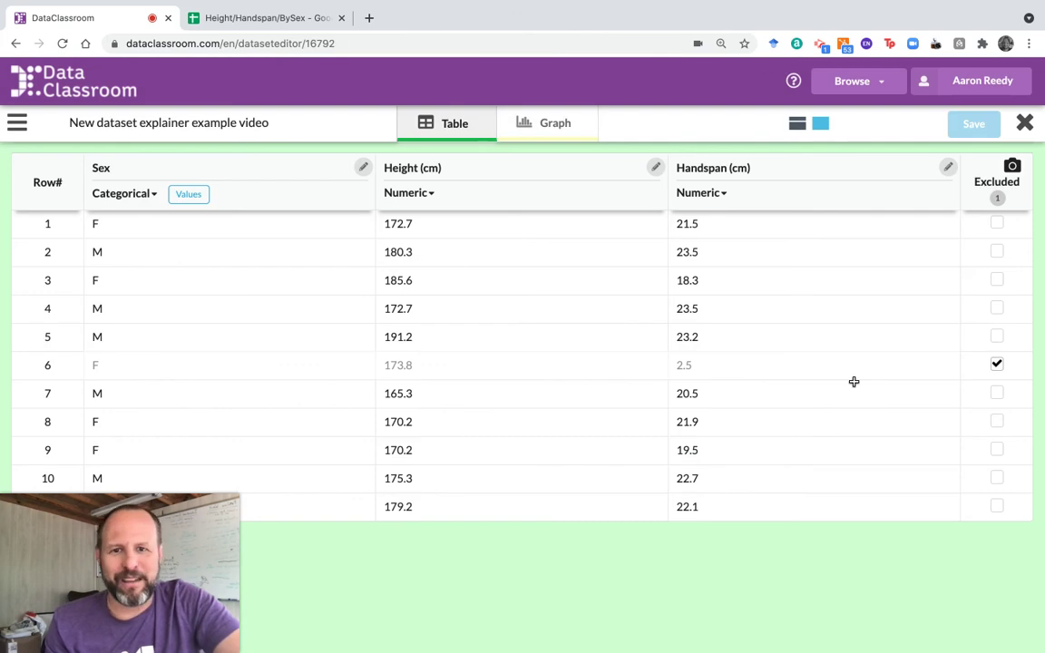